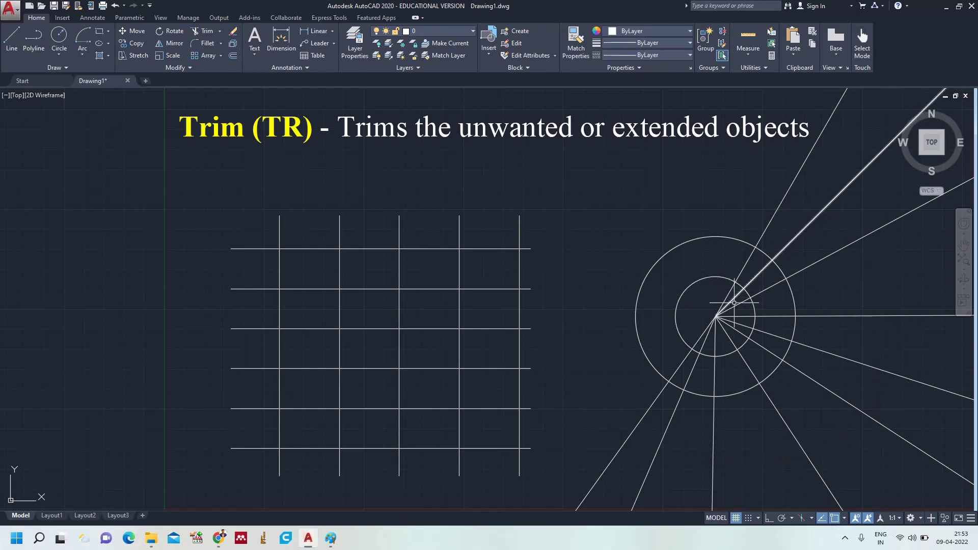
Cancel the Trim command and bring the command line back with COMMANDLINE
left_click(712, 346)
left_click(778, 398)
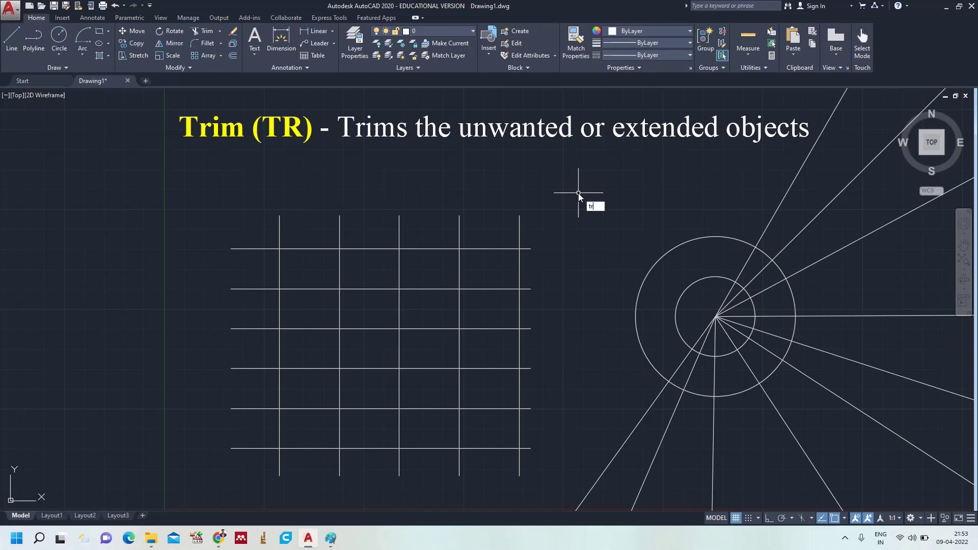
key("Return")
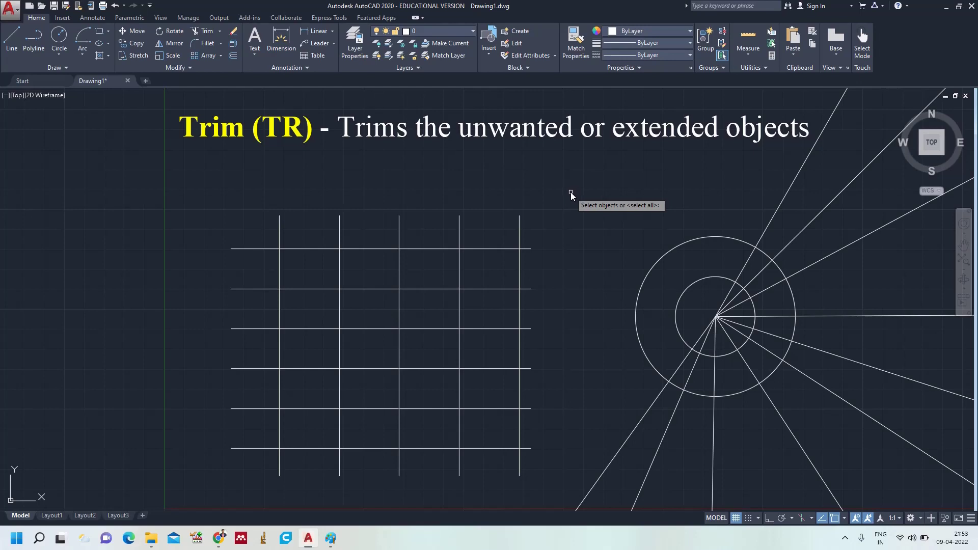
key("Return")
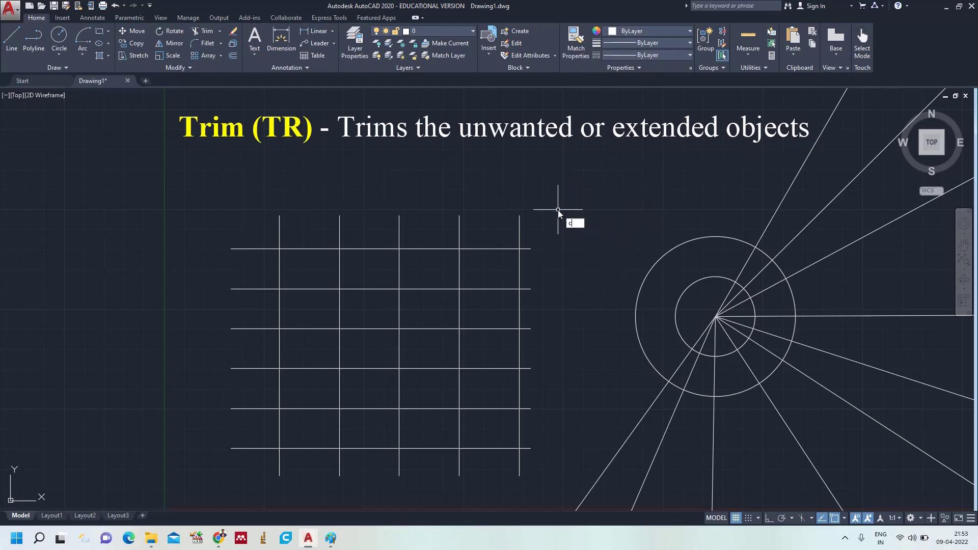
type("ommmand")
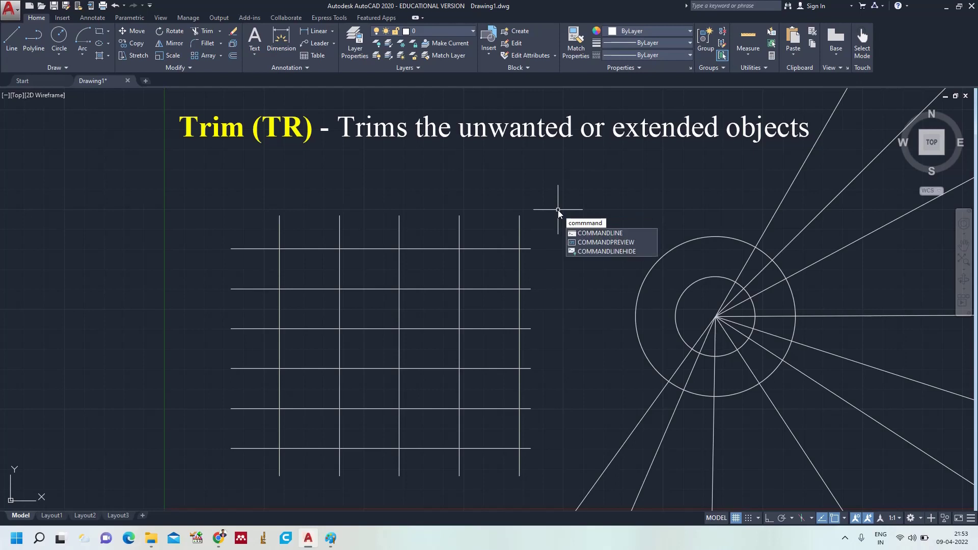
key("Escape")
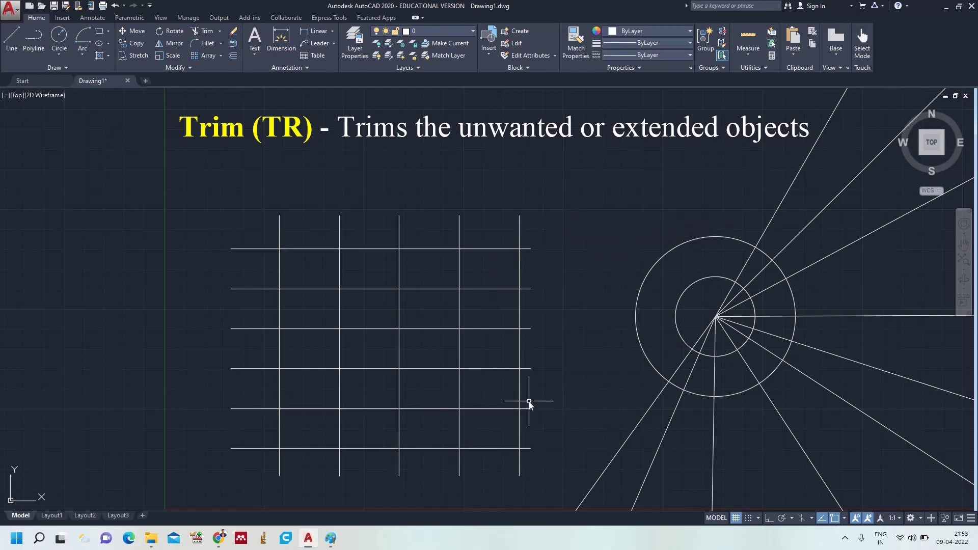
type("comm")
type("nad")
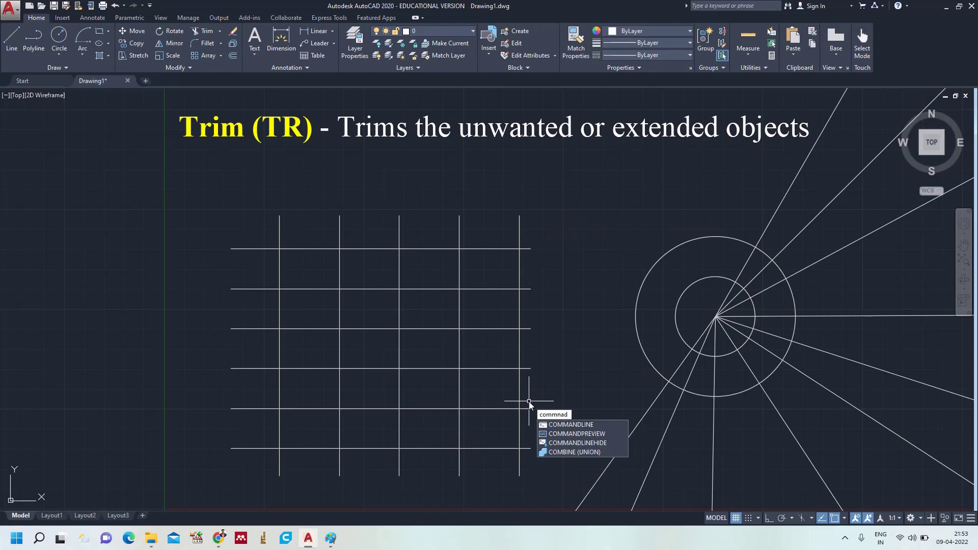
key("Return")
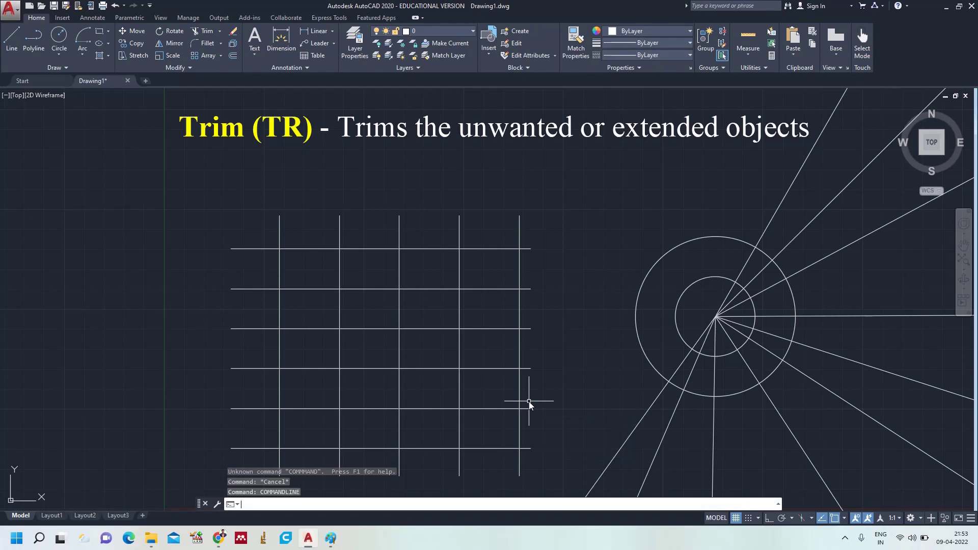
Zoom All to show the whole drawing
type("z")
key("Return")
type("a")
key("Return")
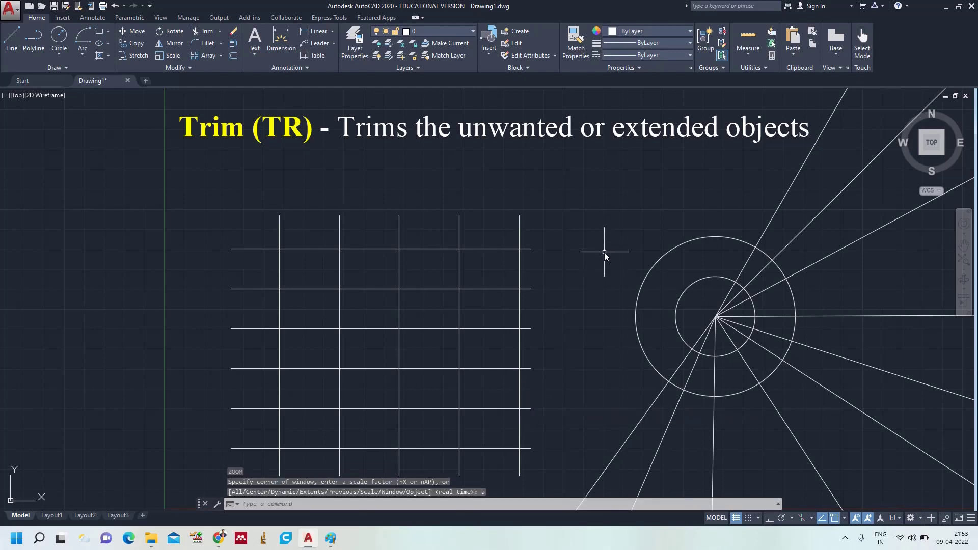
type("TR")
key("Return")
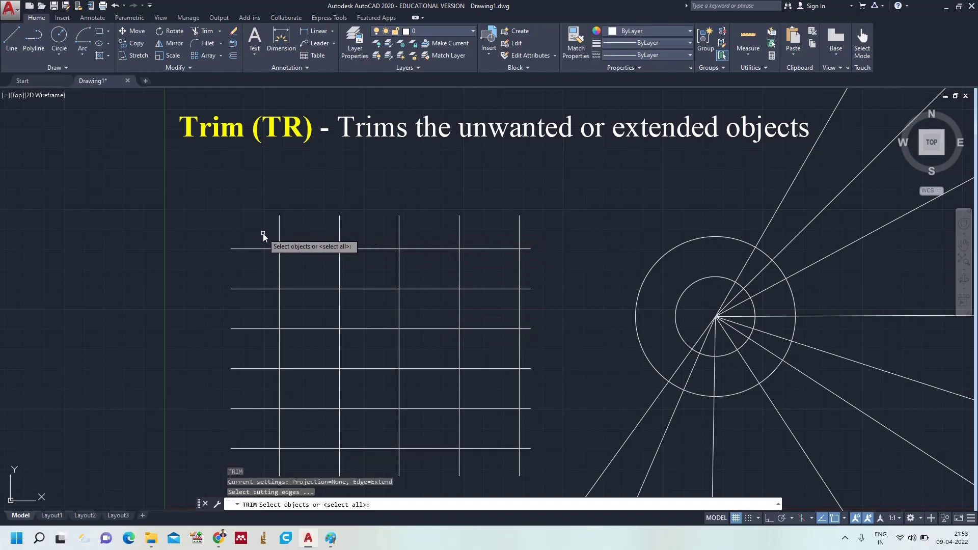
left_click(506, 249)
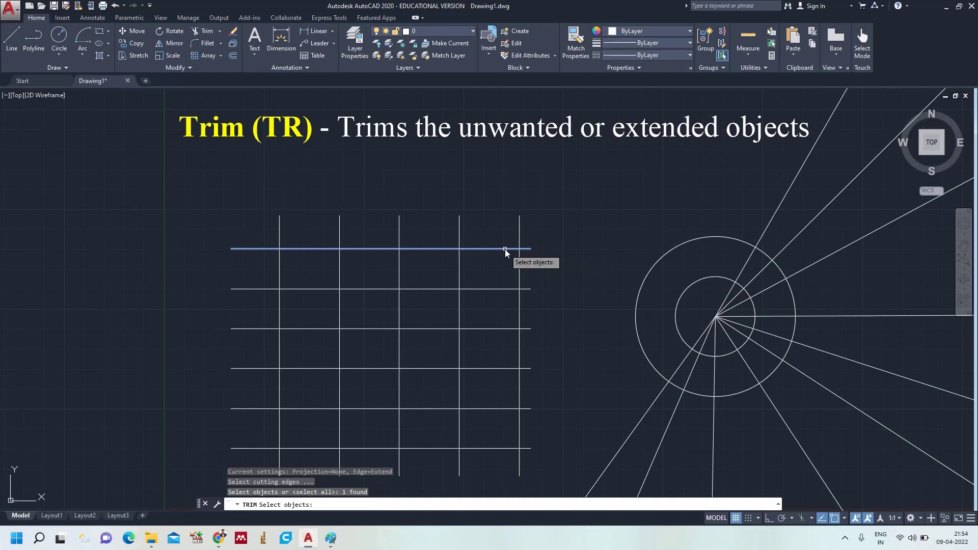
key("Return")
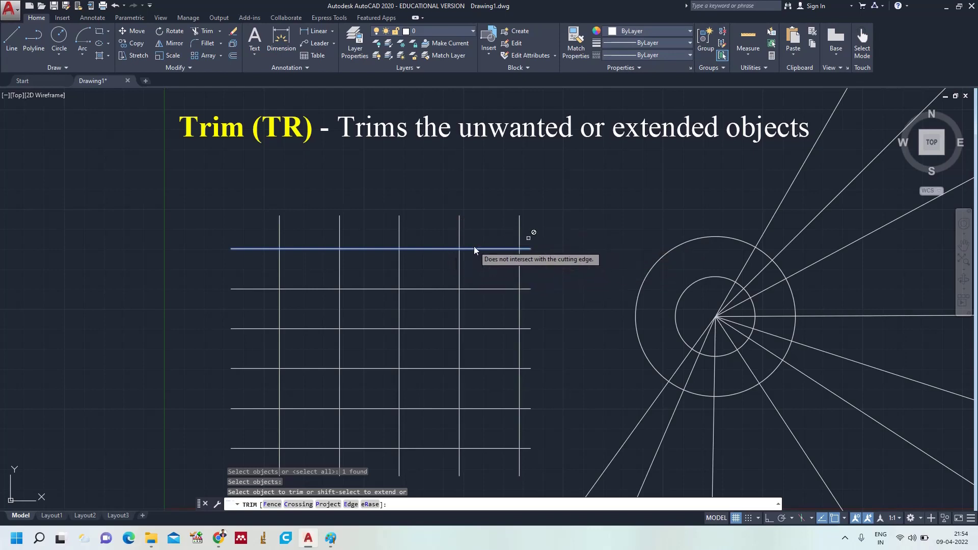
key("Escape")
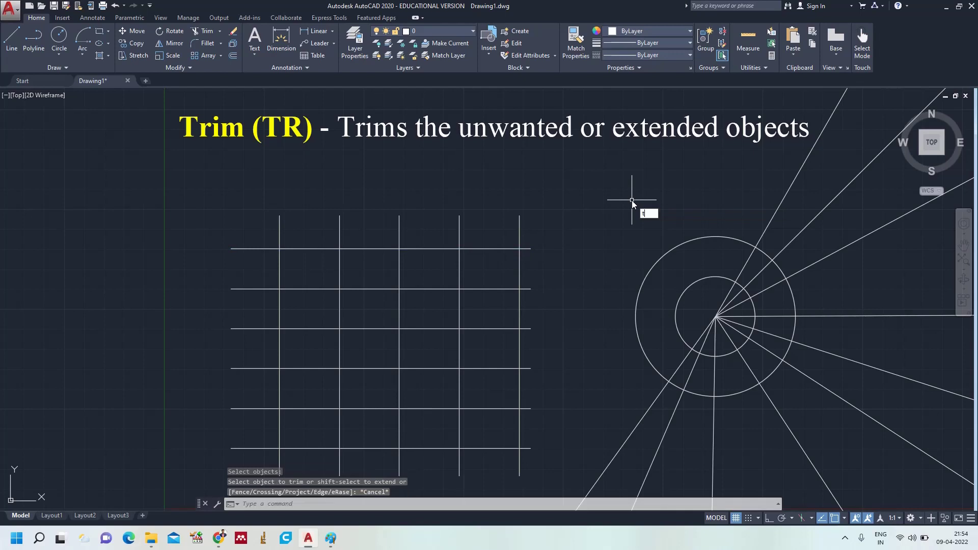
type("r")
key("Return")
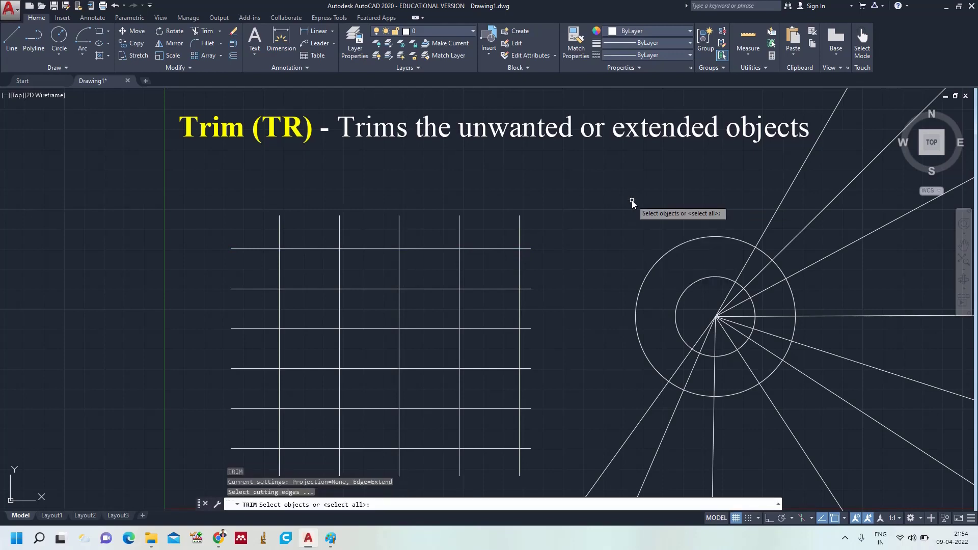
left_click(491, 289)
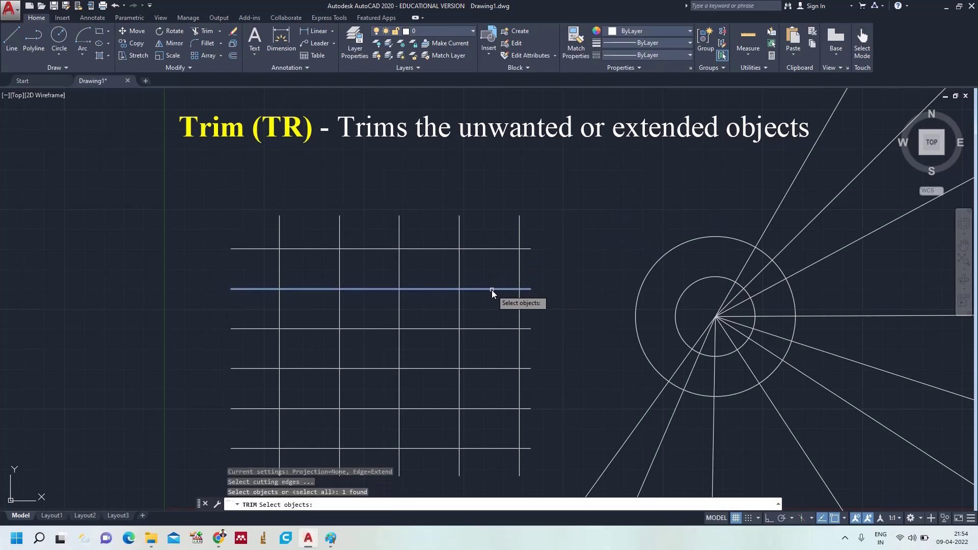
key("Return")
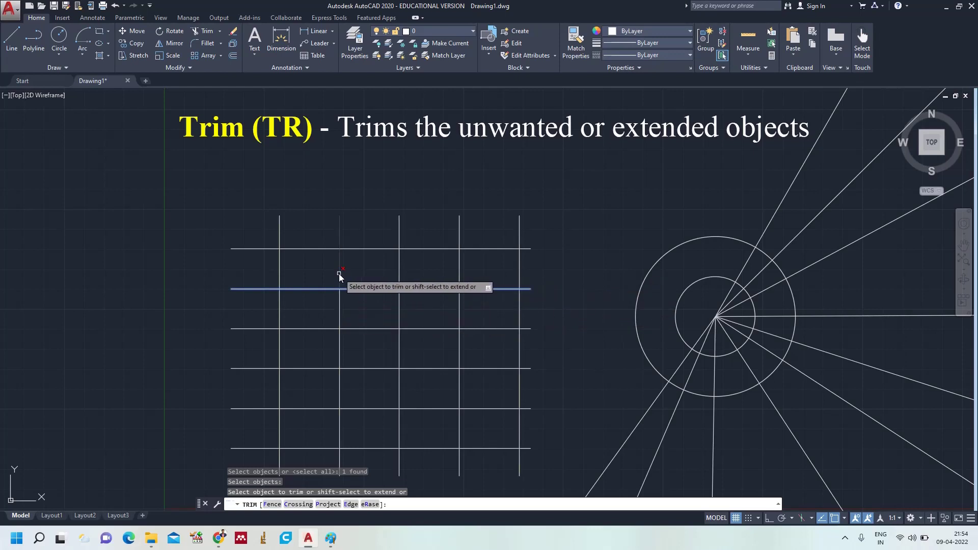
key("Escape")
type("t")
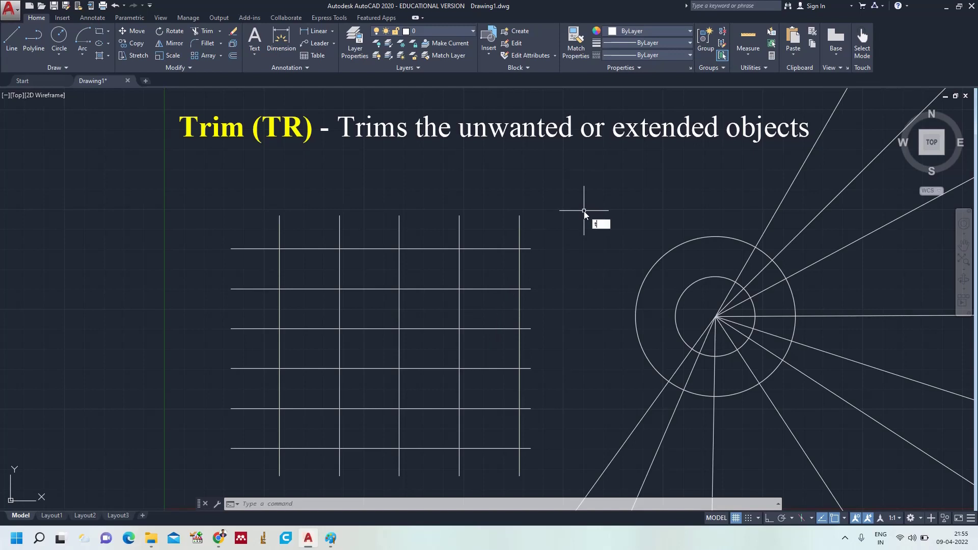
Trim the five vertical grid lines' overhangs above the top edge
type("r")
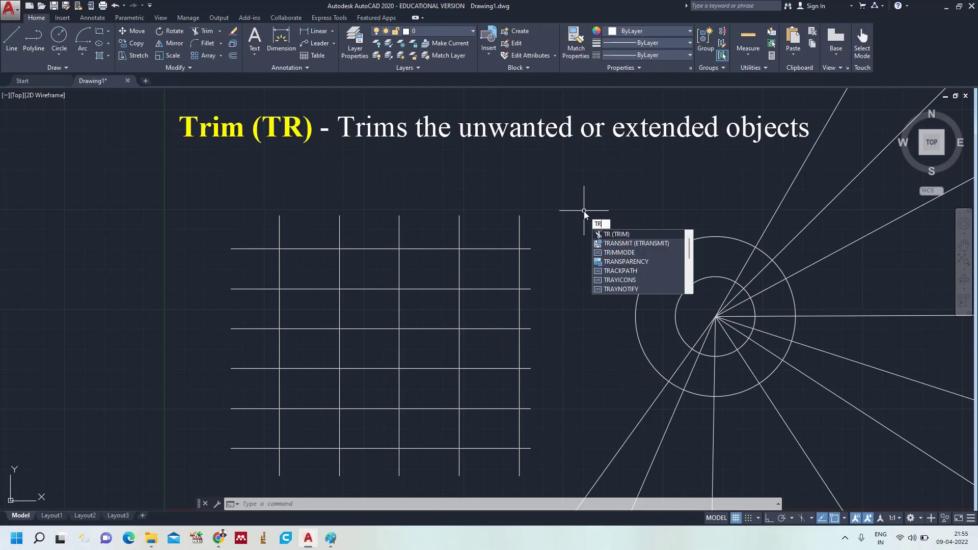
key("Return")
key("Return")
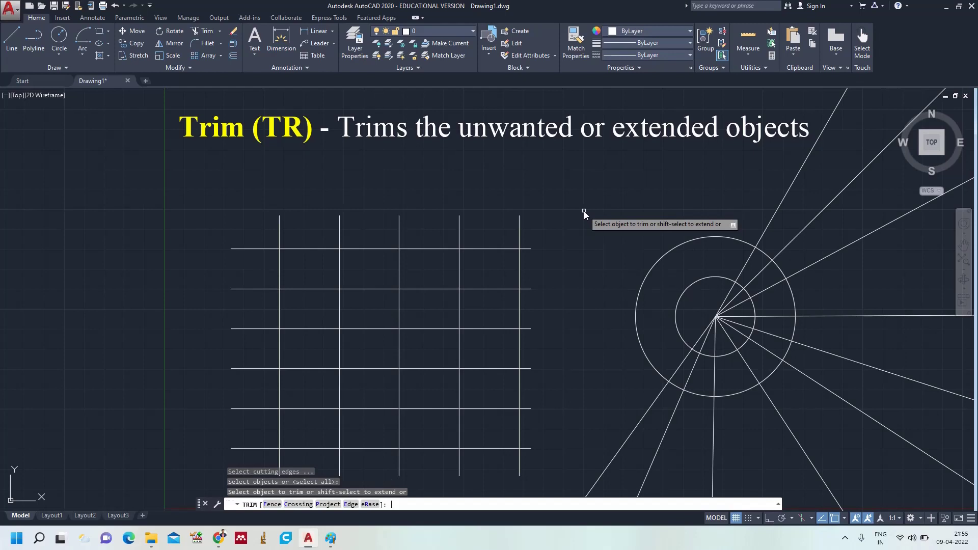
left_click(519, 226)
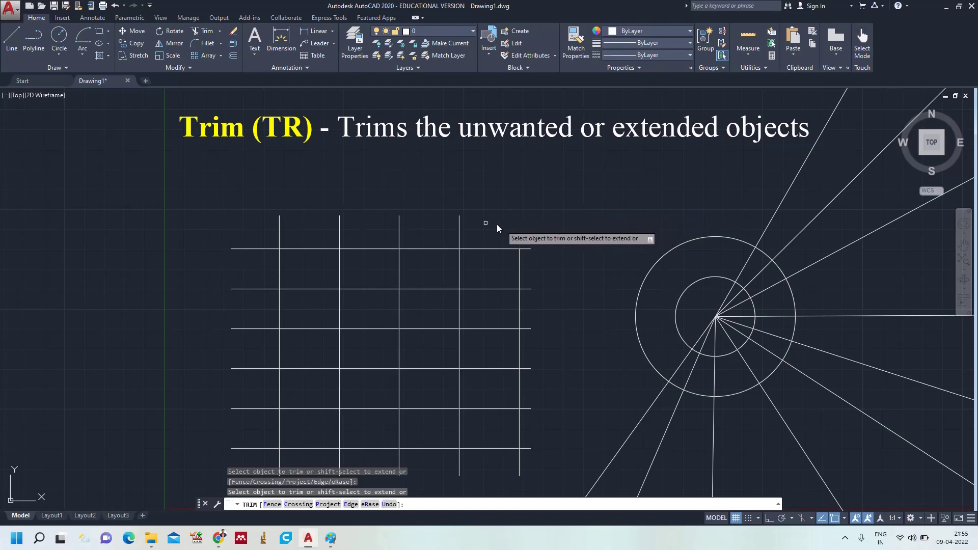
left_click(460, 224)
left_click(400, 233)
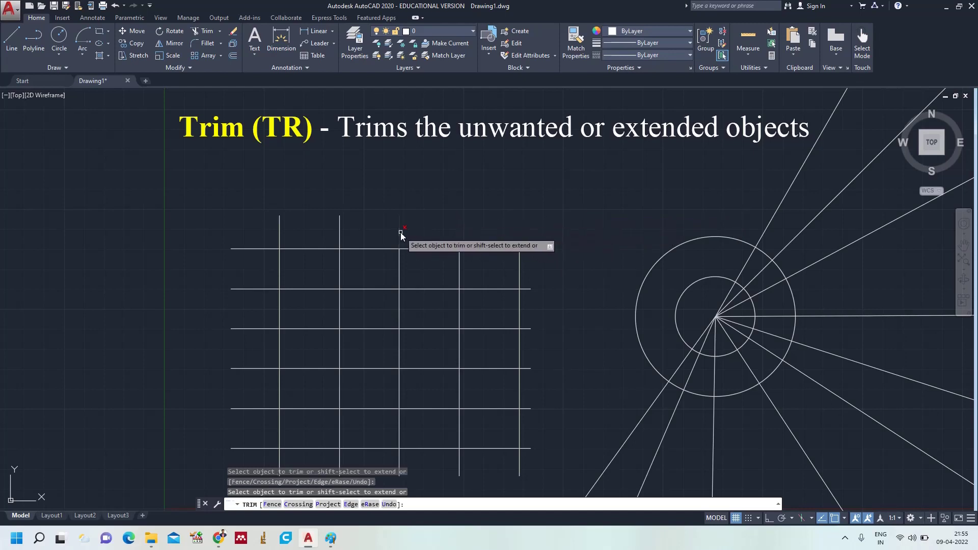
left_click(341, 231)
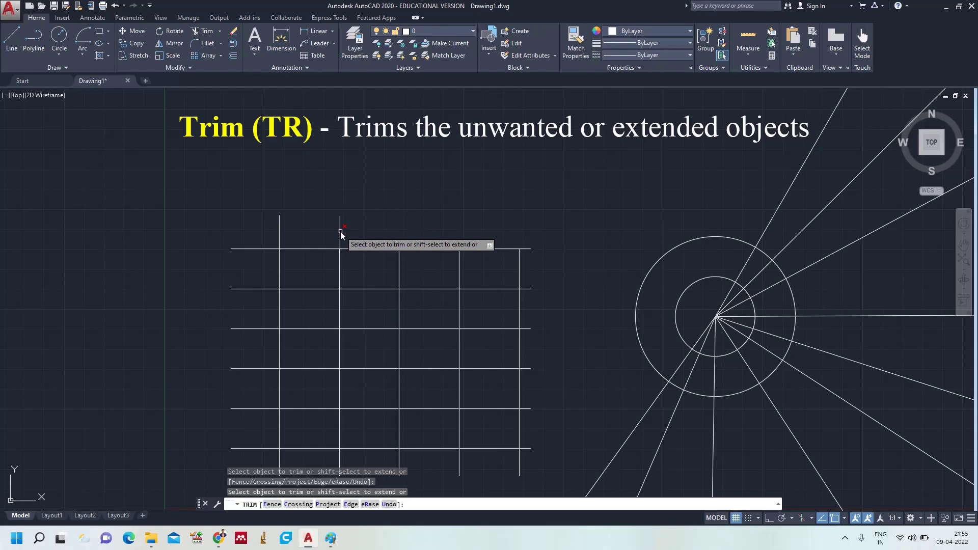
left_click(279, 229)
Trim the horizontal lines' overhangs past the grid's left edge
left_click(266, 249)
left_click(259, 289)
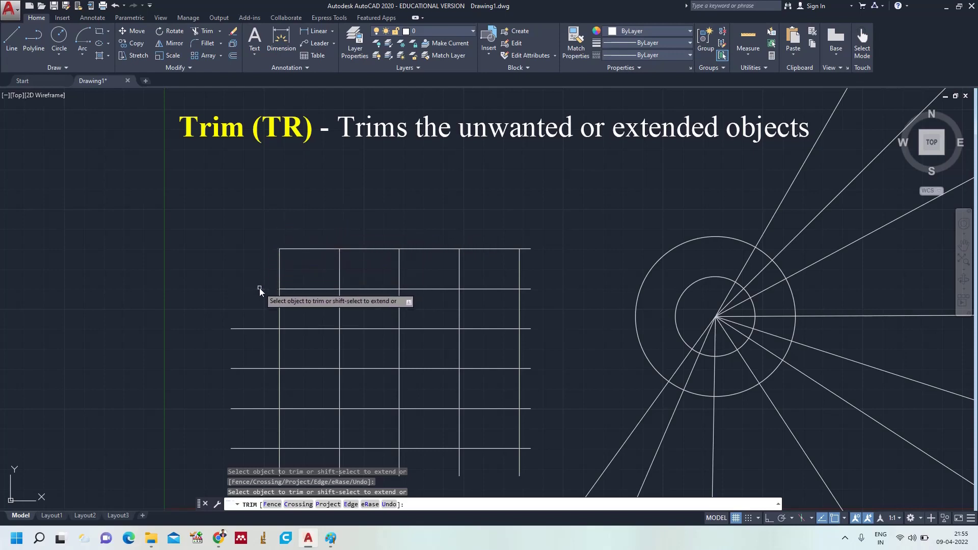
left_click(254, 328)
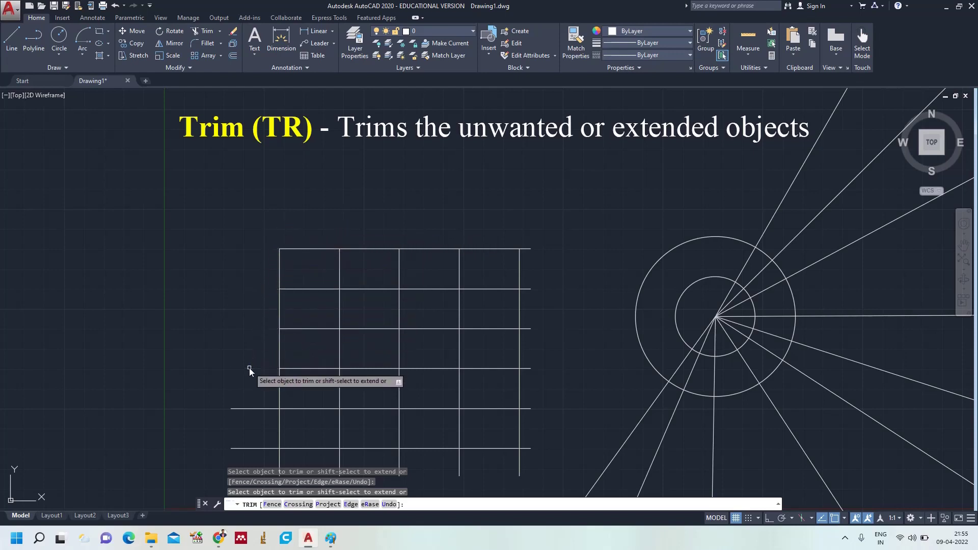
left_click(249, 368)
left_click(257, 408)
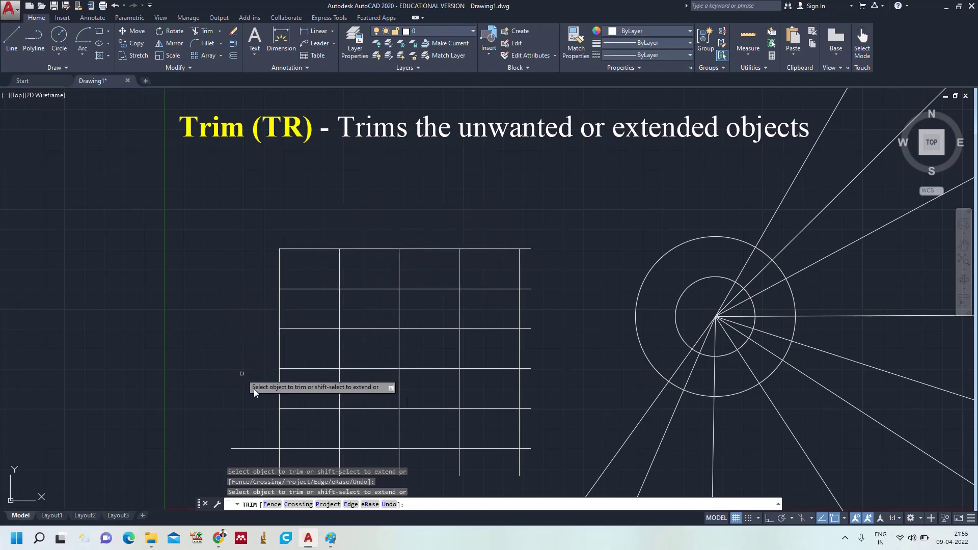
left_click(258, 449)
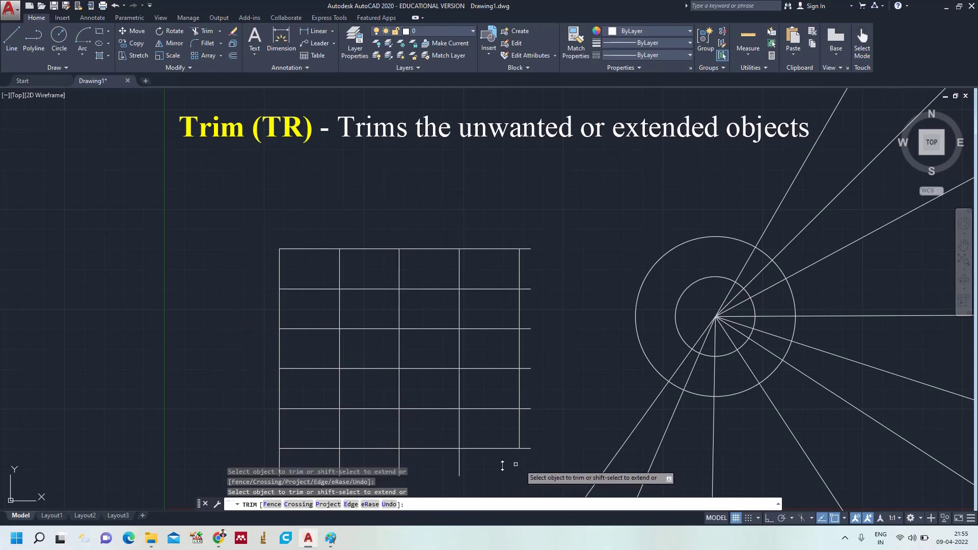
Trim the vertical lines' overhangs below the grid's bottom edge
left_click(461, 466)
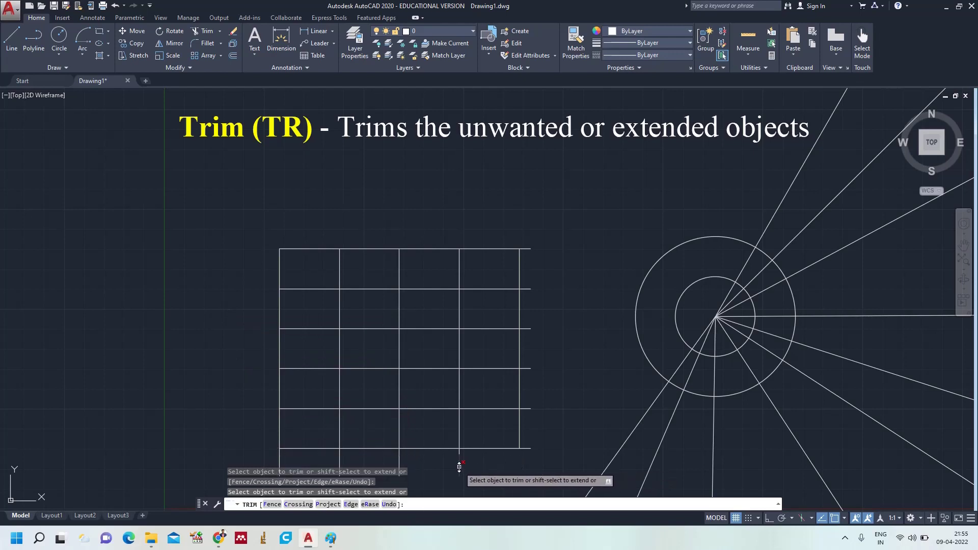
left_click(400, 461)
left_click(341, 461)
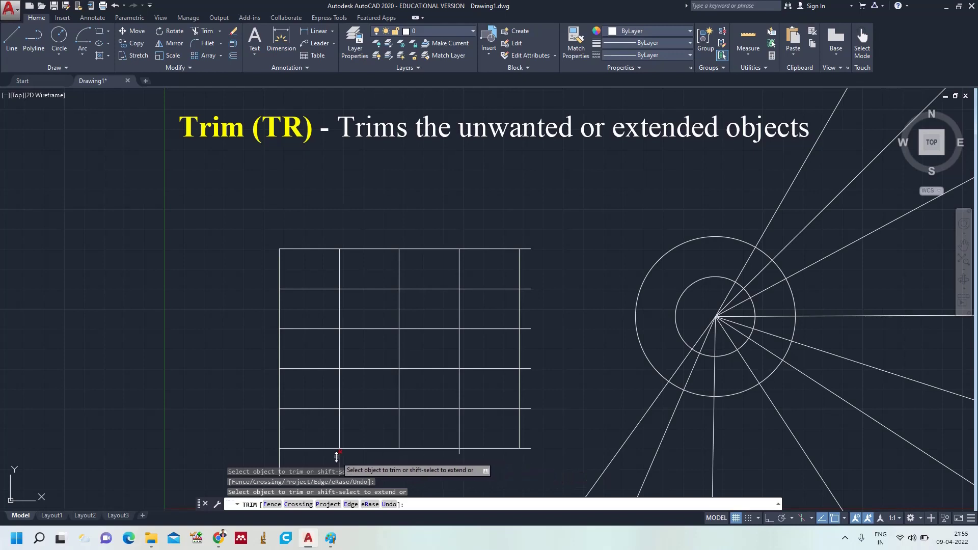
left_click(281, 457)
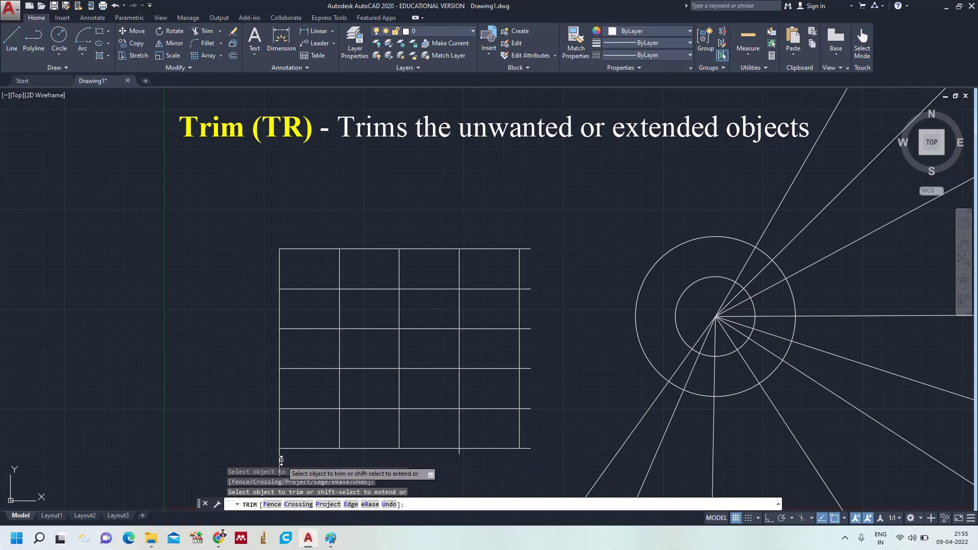
left_click(459, 455)
left_click(524, 448)
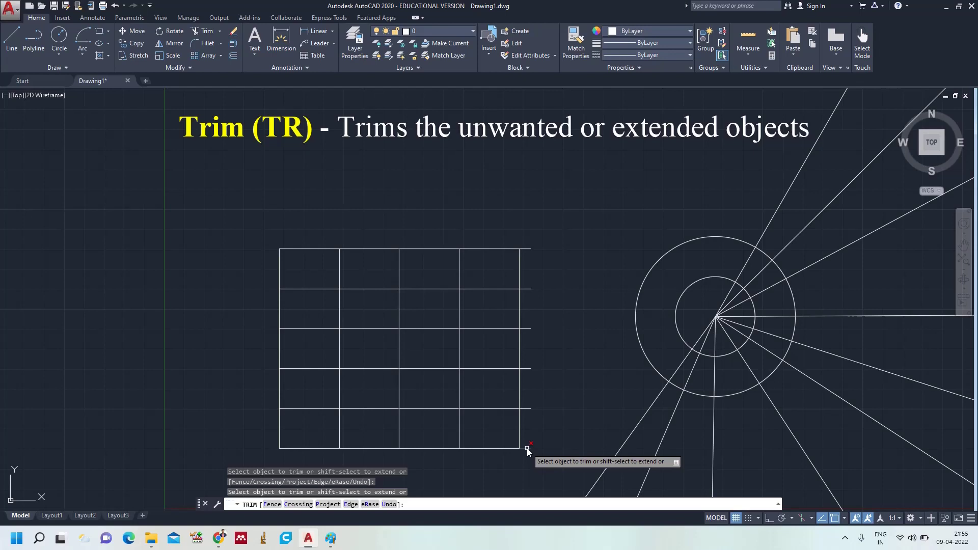
Trim the horizontal lines' overhangs past the grid's right edge
left_click(524, 408)
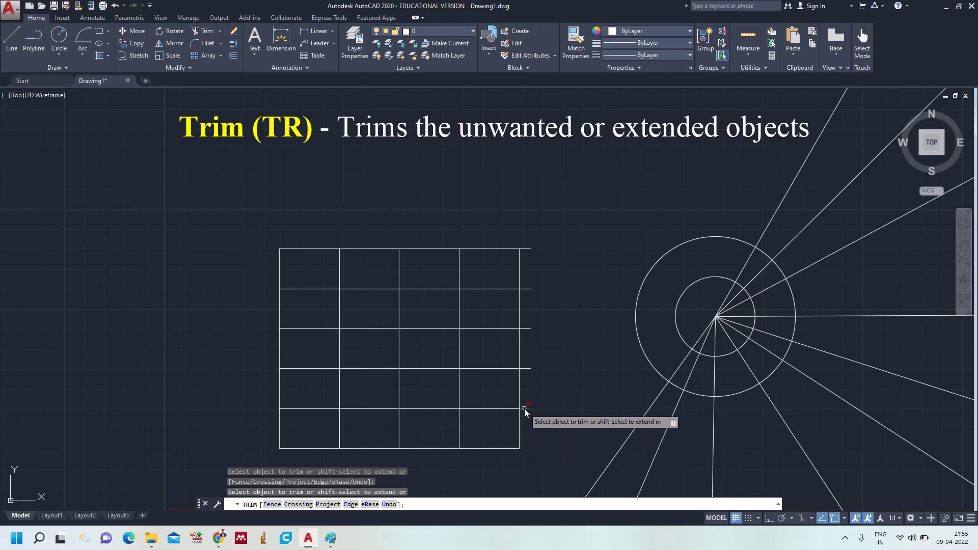
left_click(529, 369)
left_click(530, 328)
left_click(527, 290)
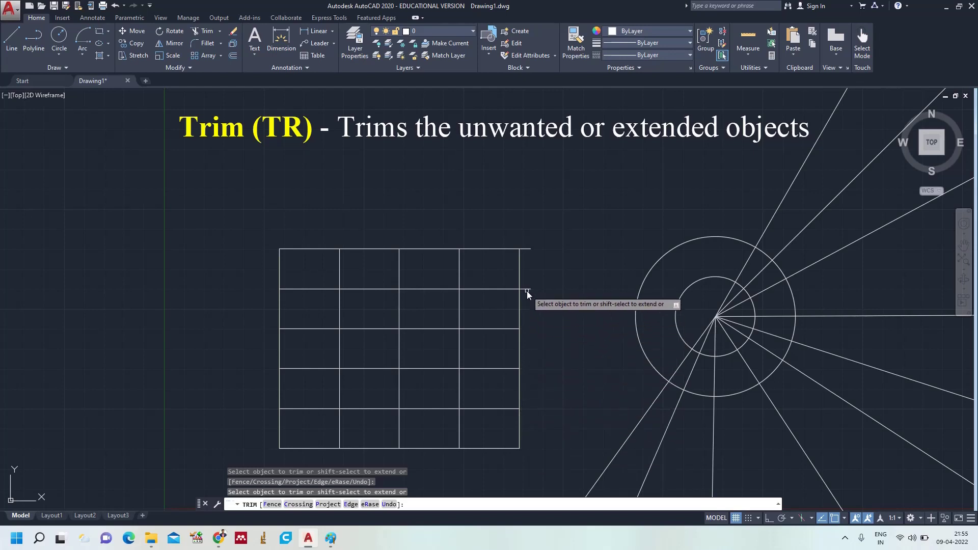
left_click(528, 251)
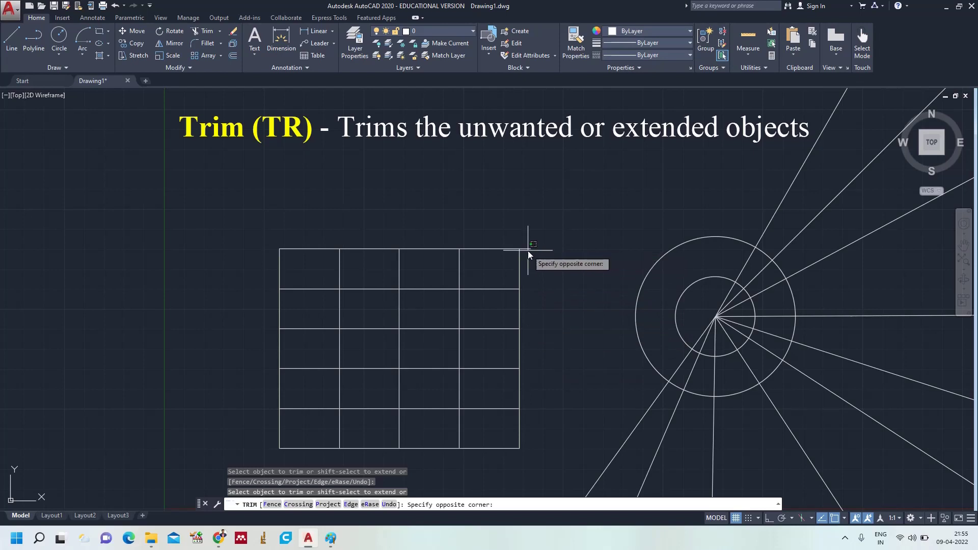
left_click(527, 250)
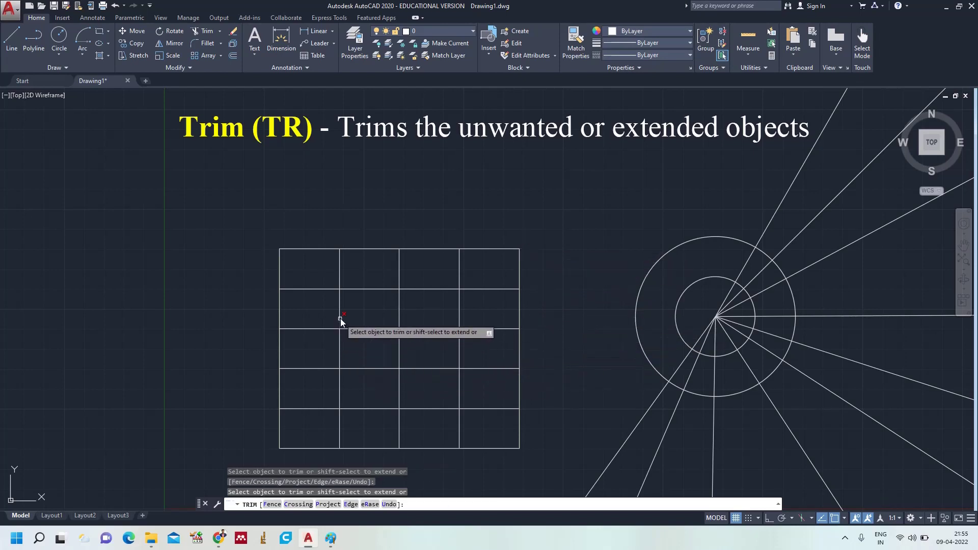
Remove one vertical cell divider each in rows two, three and four
left_click(340, 304)
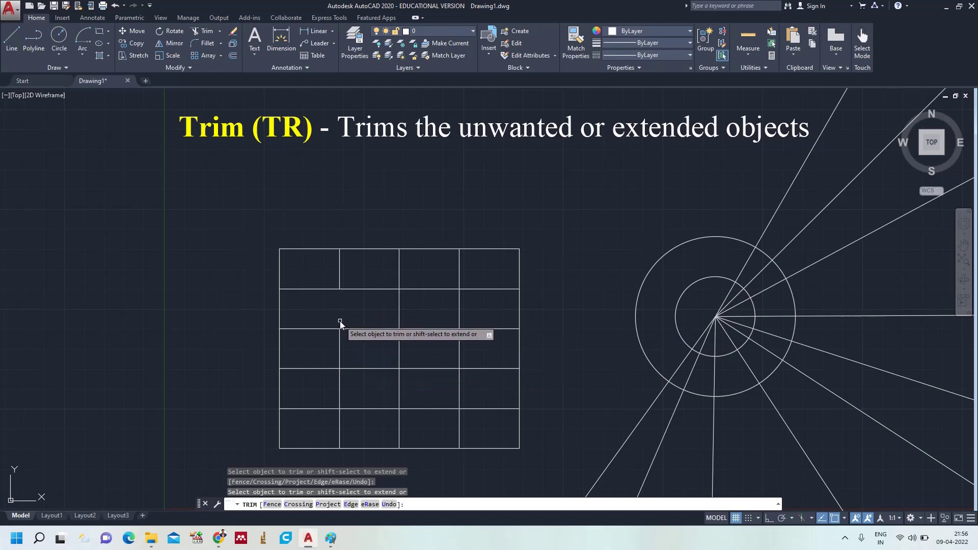
left_click(398, 346)
left_click(460, 387)
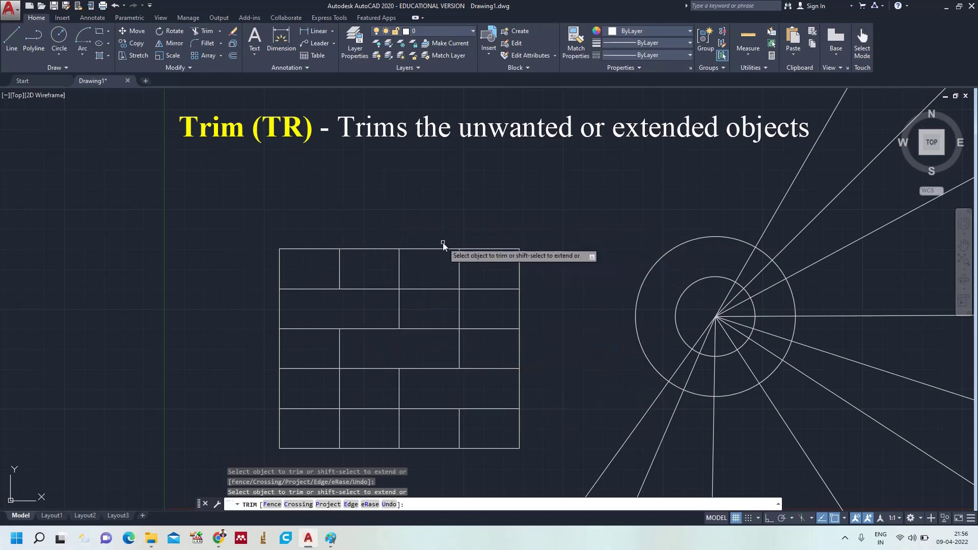
key("Escape")
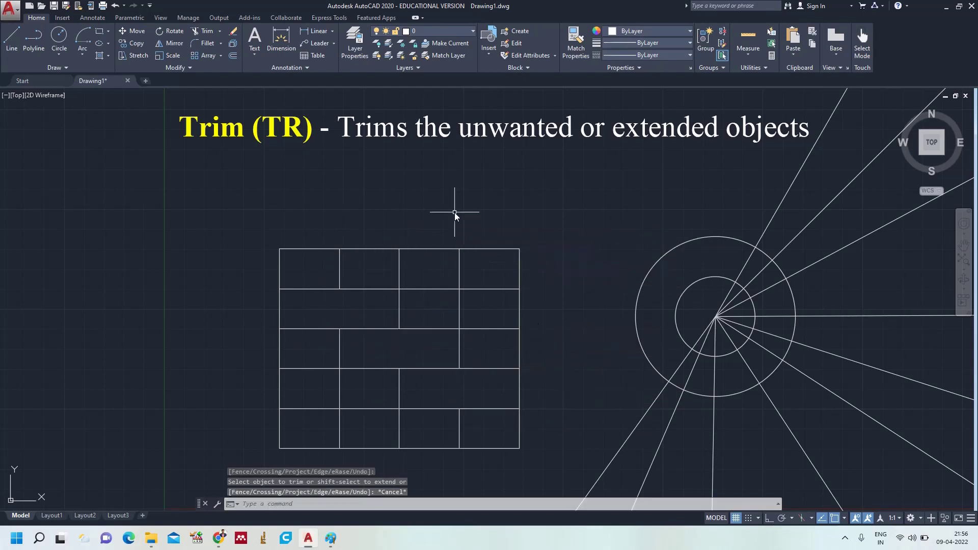
Trim away the top row's right edge to open the top-right cell
type("tr")
key("Return")
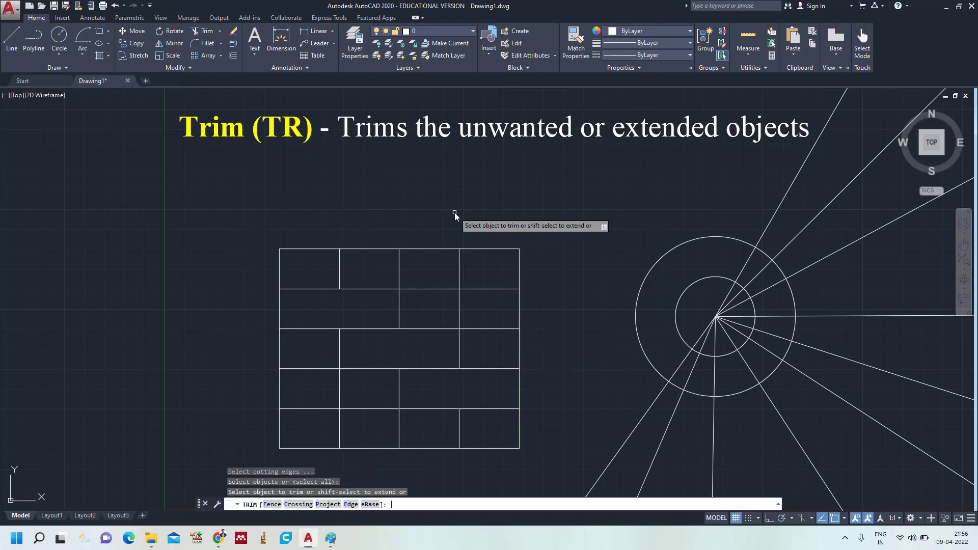
left_click(520, 267)
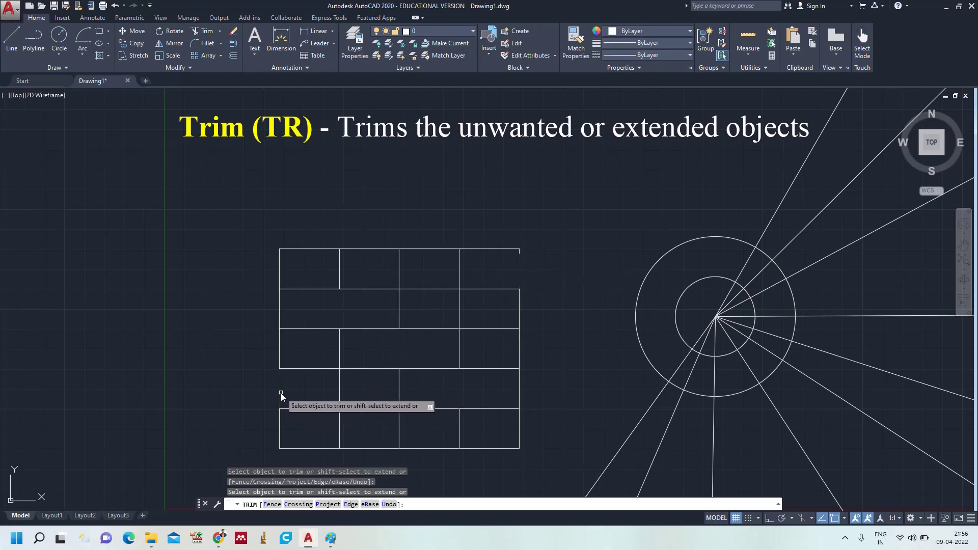
type("a")
key("Return")
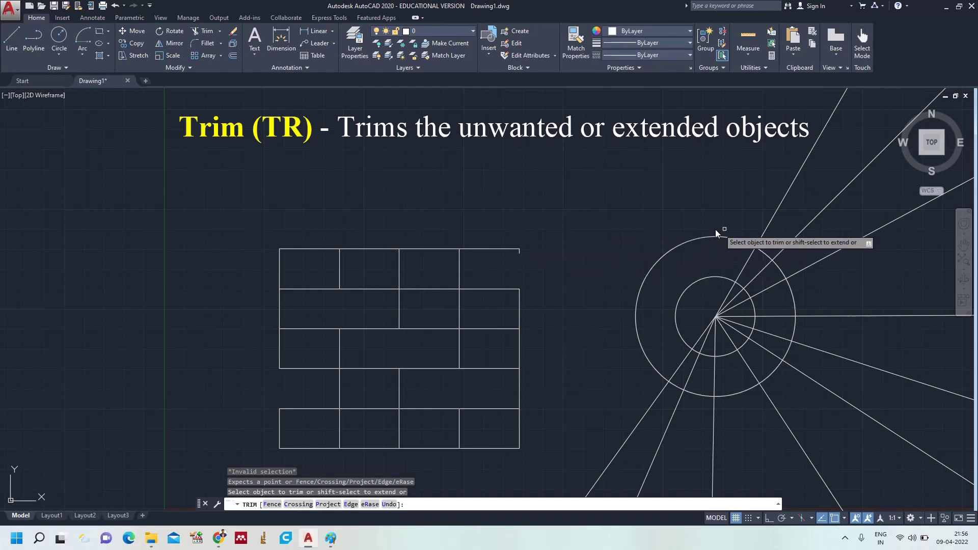
key("Escape")
key("Escape")
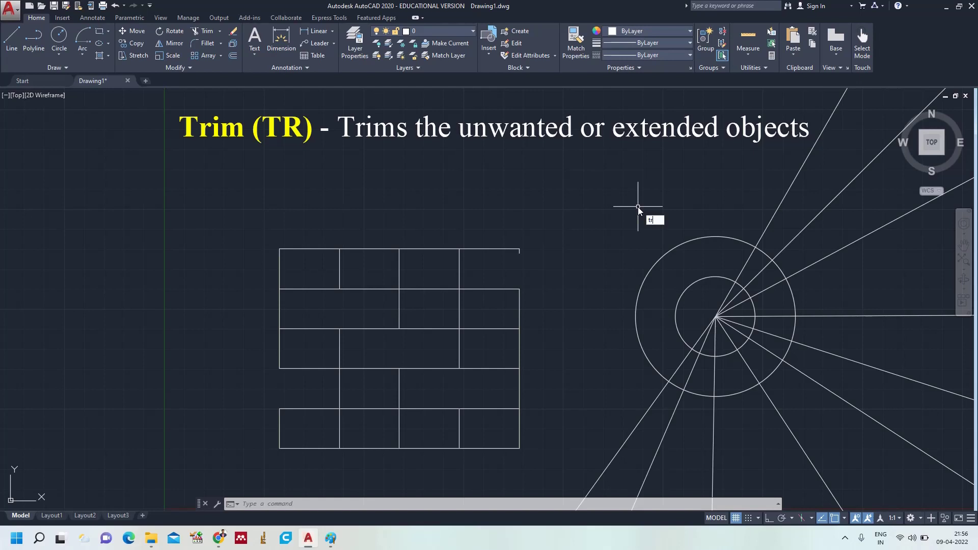
Try Trim with the outer circle as cutting edge, then restart Trim with all edges
key("Return")
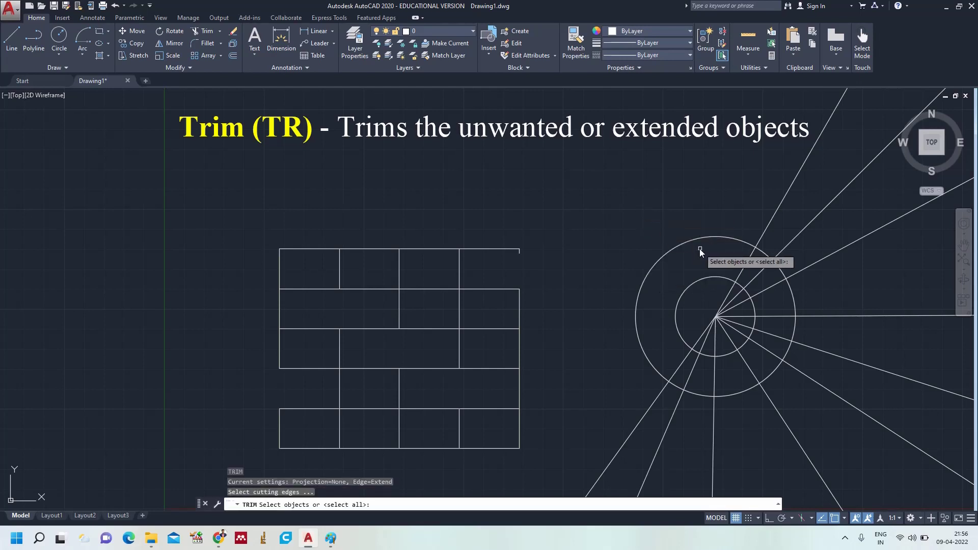
left_click(704, 238)
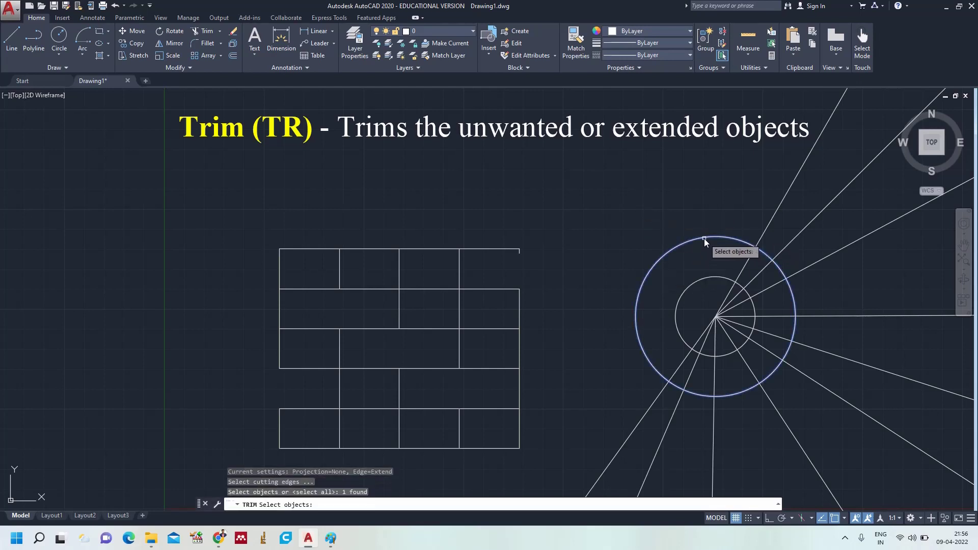
key("Return")
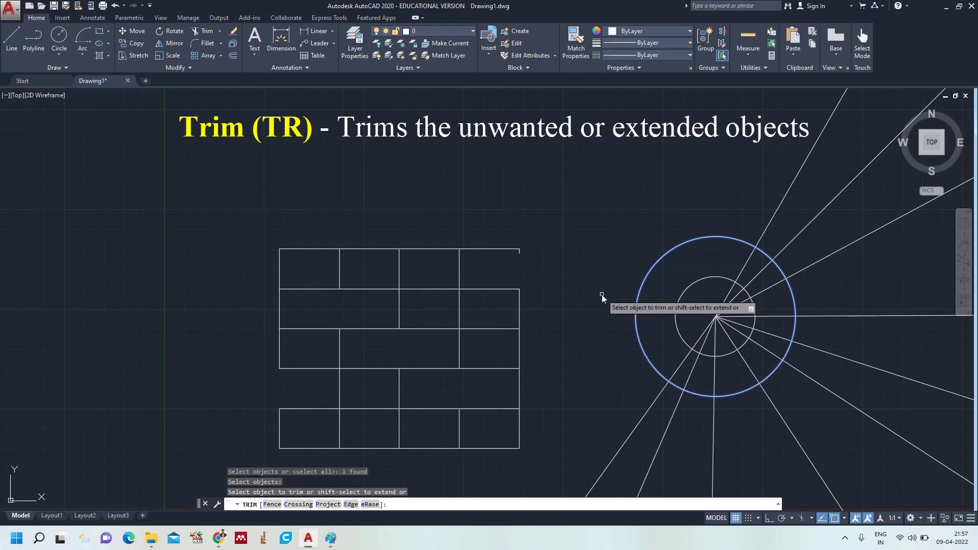
key("Escape")
type("tr")
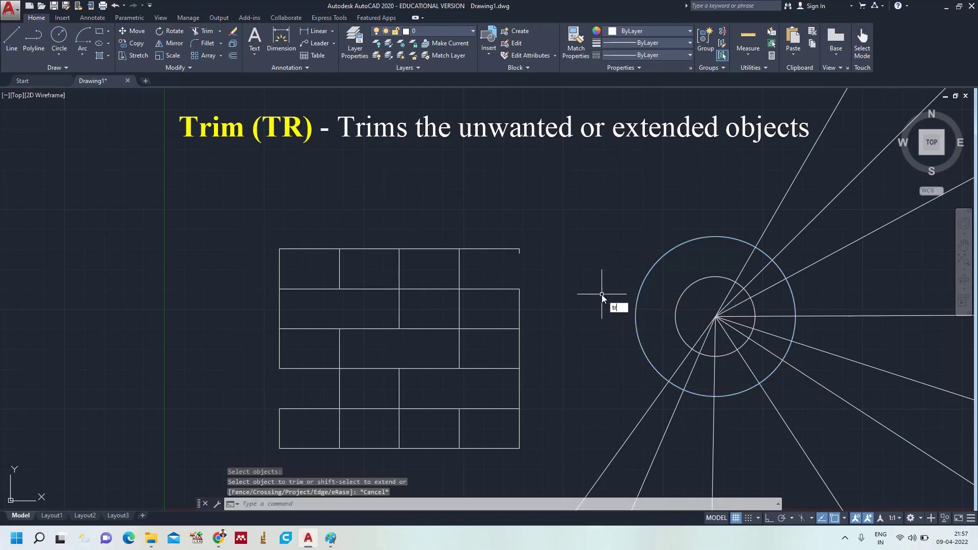
key("Return")
key("Return")
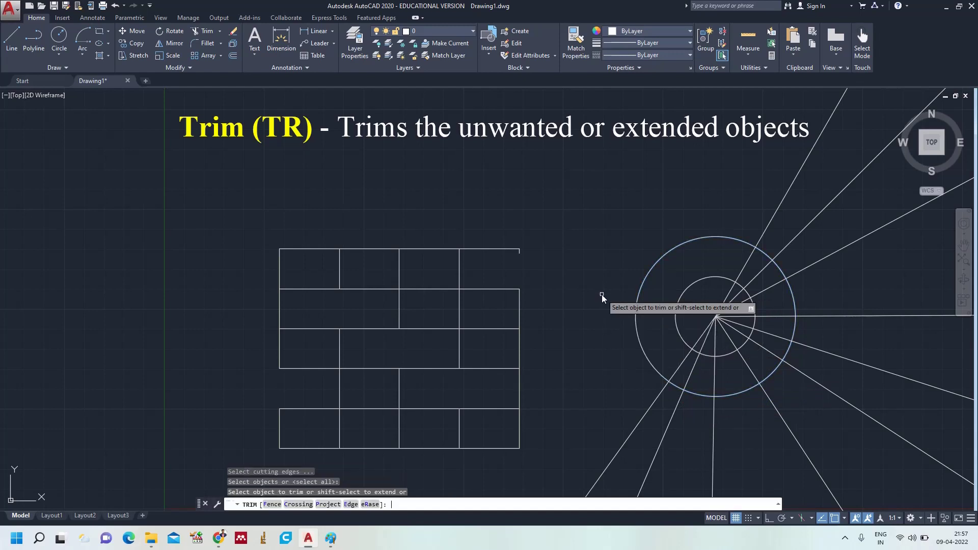
Trim the radial lines inside the inner circle, plus two ends beyond the outer circle
left_click(780, 204)
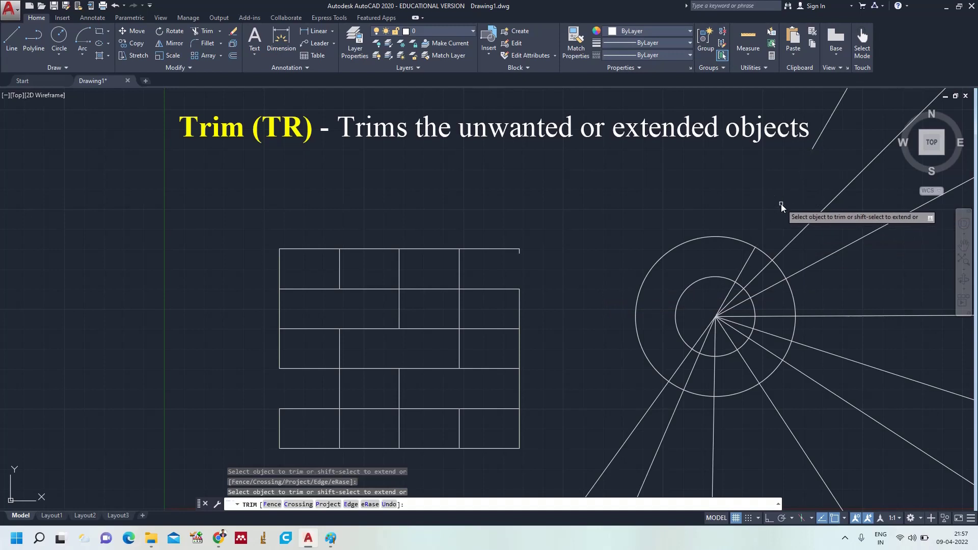
left_click(735, 301)
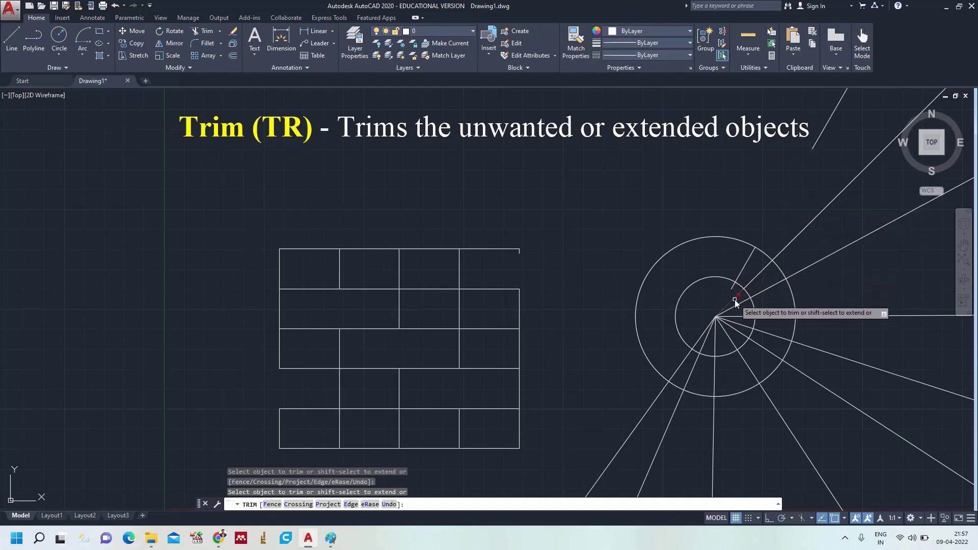
left_click(787, 247)
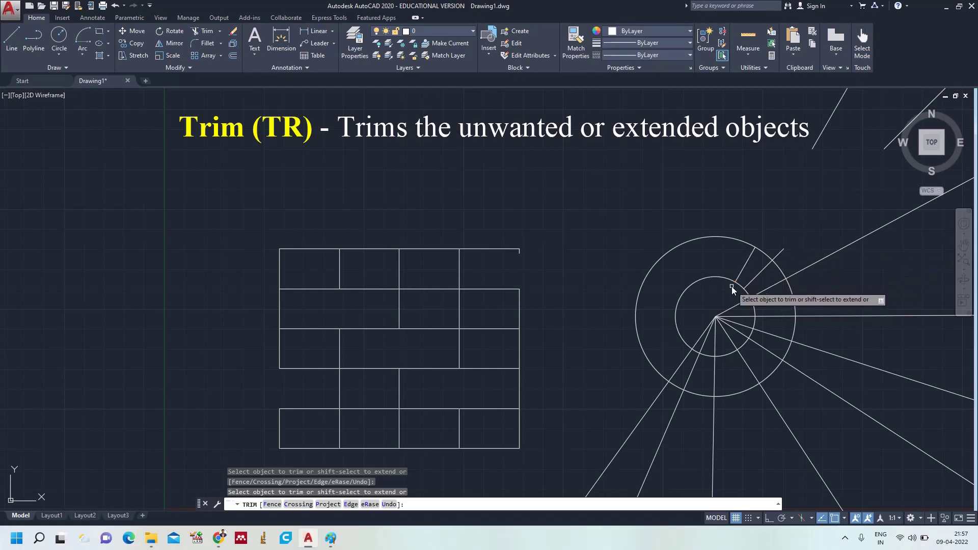
left_click(738, 307)
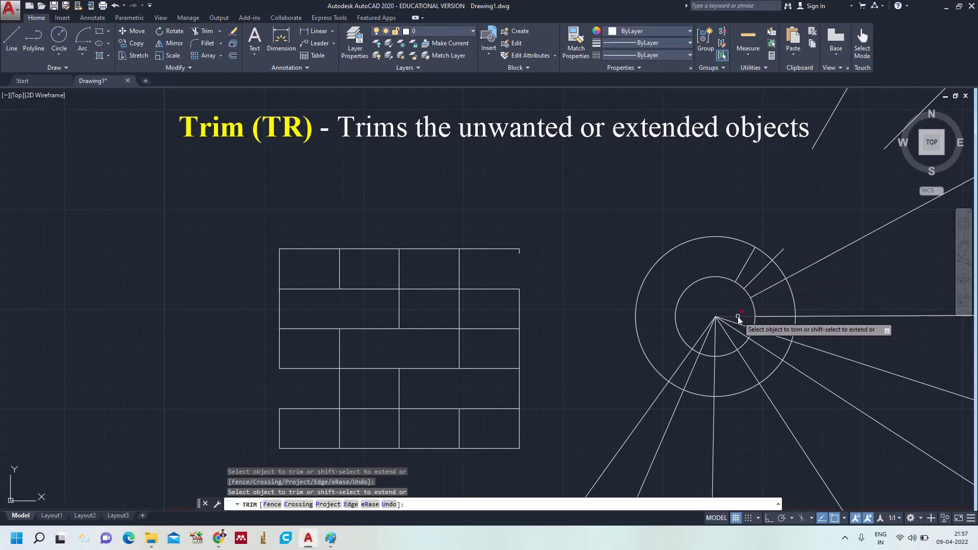
left_click(737, 316)
left_click(695, 326)
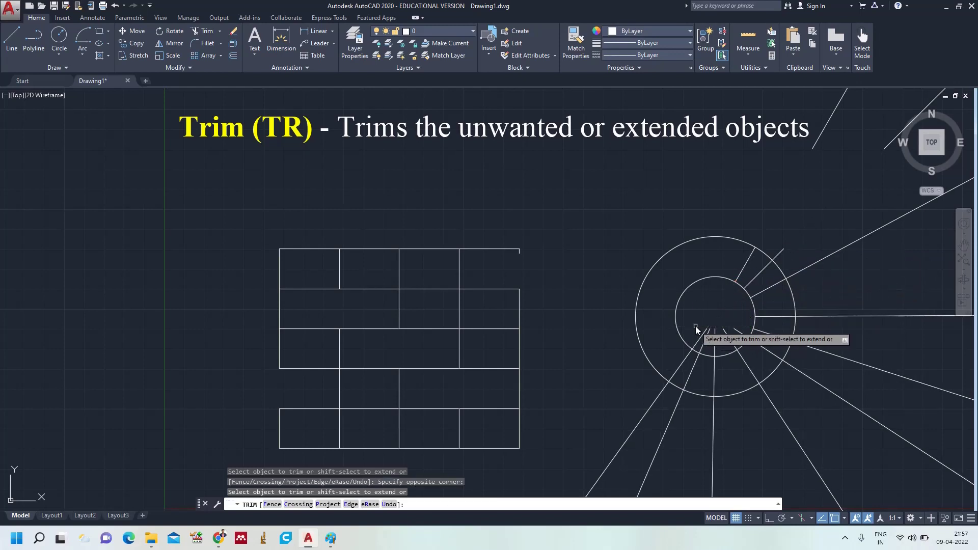
left_click(699, 332)
left_click(743, 331)
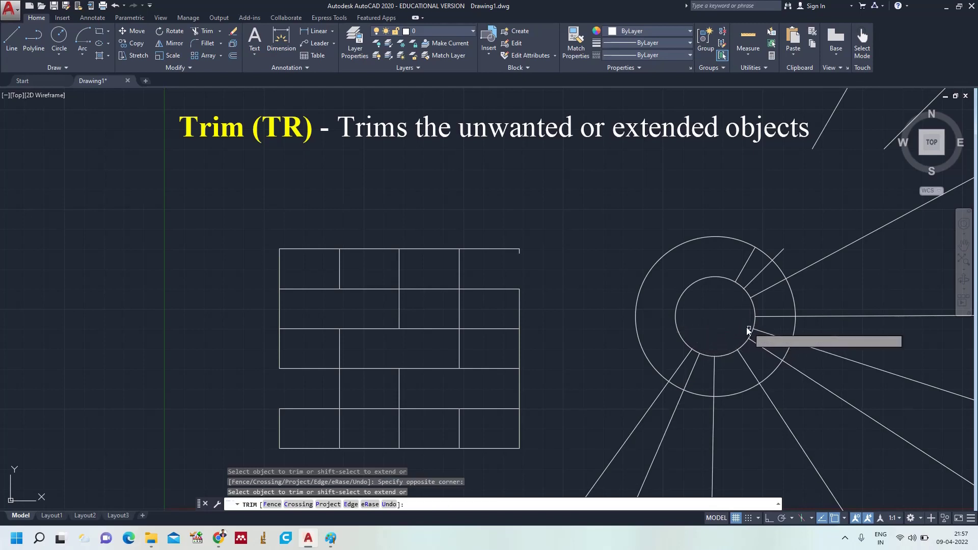
Trim the remaining radial pieces just outside the outer circle using crossing windows
left_click(822, 217)
left_click(859, 392)
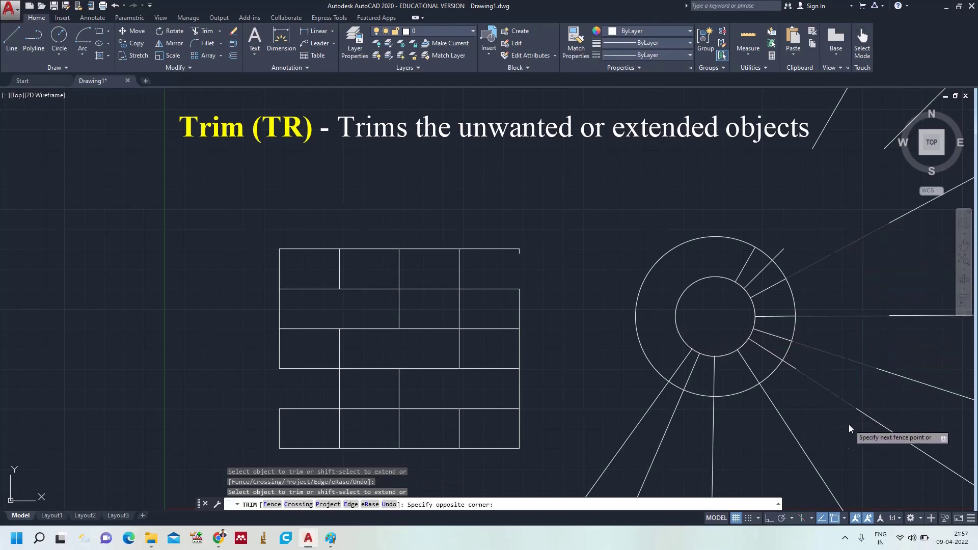
left_click(894, 385)
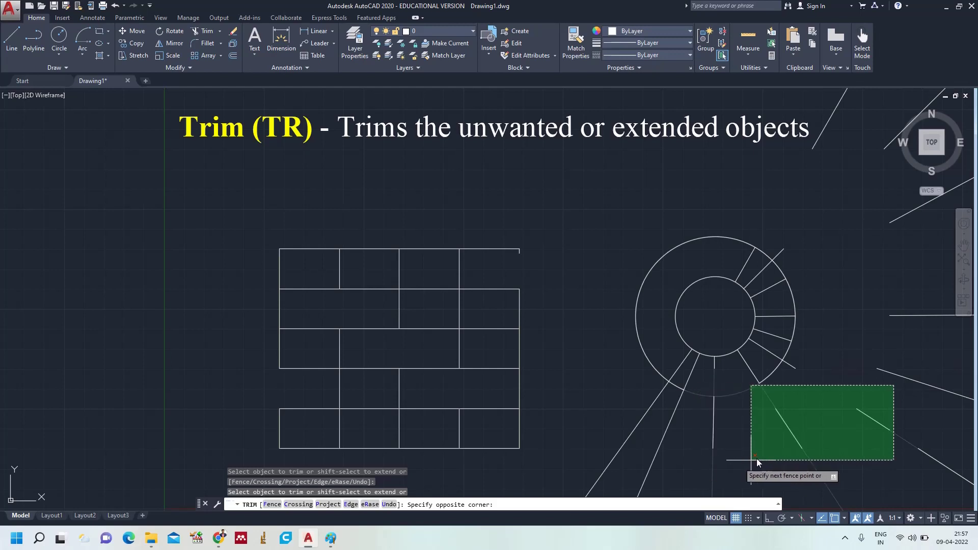
left_click(767, 469)
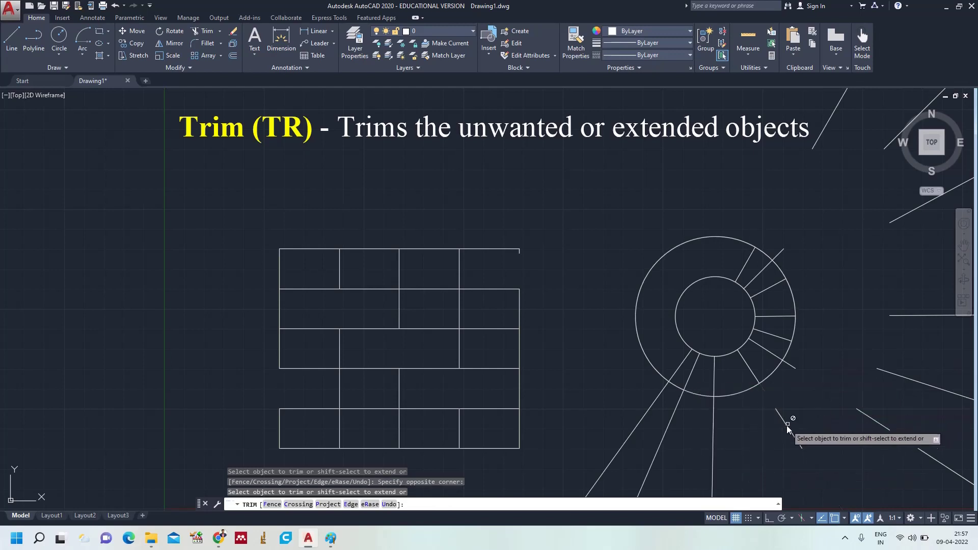
left_click(732, 447)
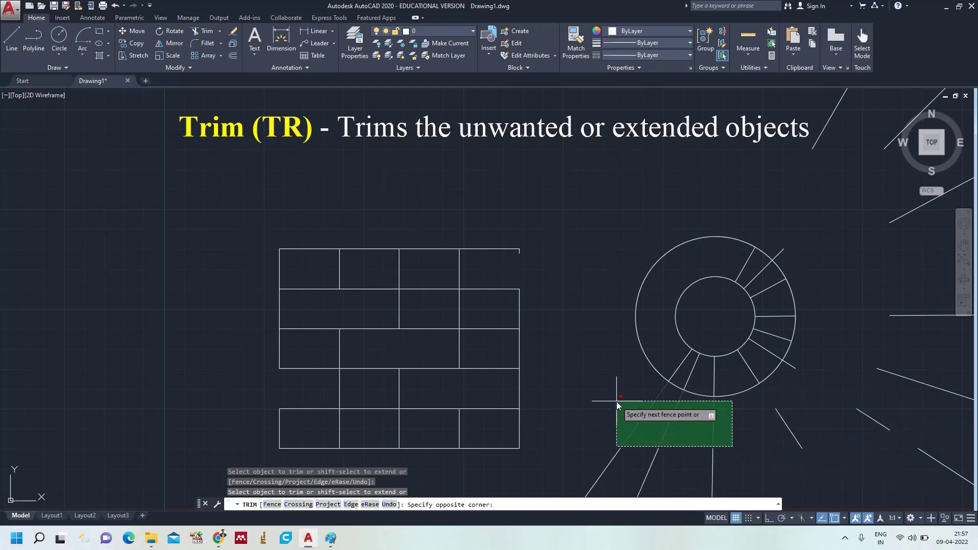
left_click(616, 404)
key("Escape")
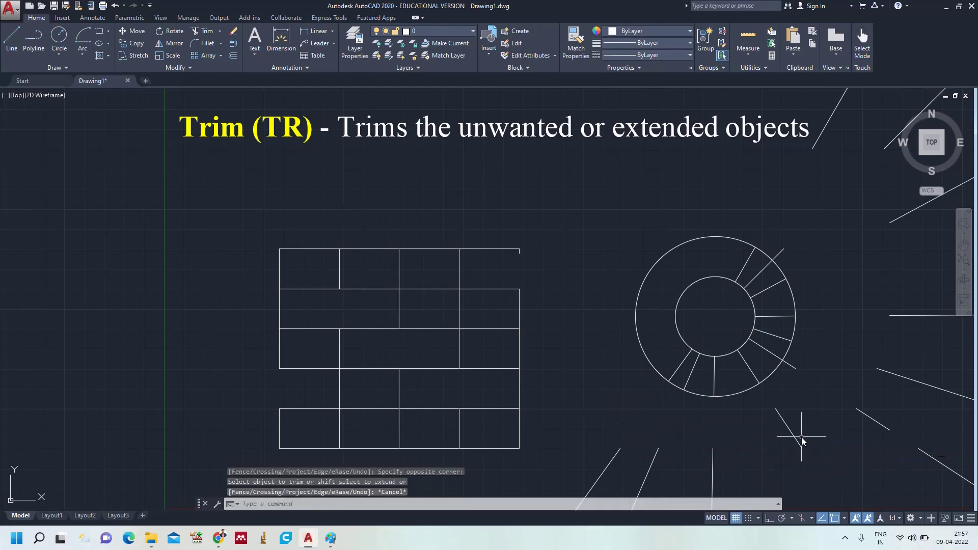
Zoom All to show the whole drawing
type("z")
key("Return")
type("a")
key("Return")
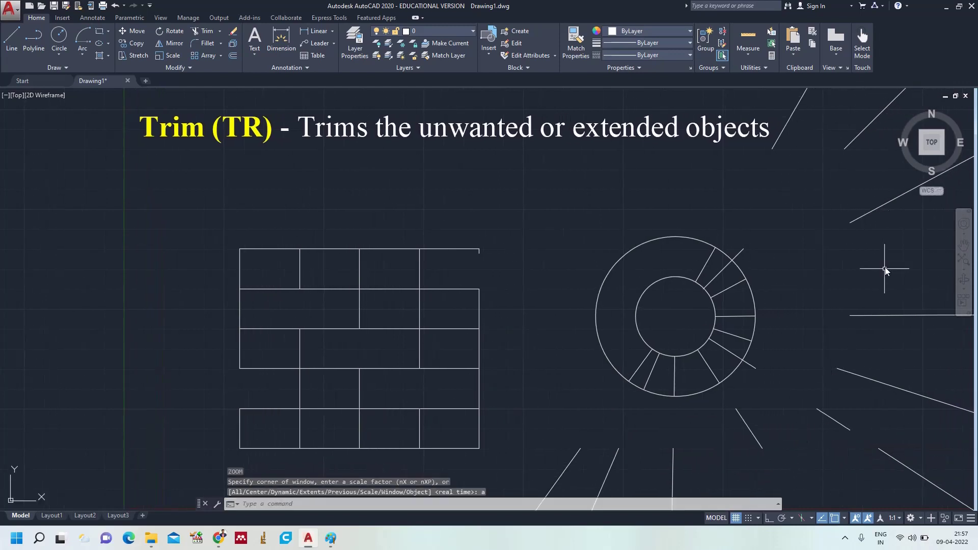
Erase the stray line pieces around the top, right and bottom of the ring
left_click(796, 105)
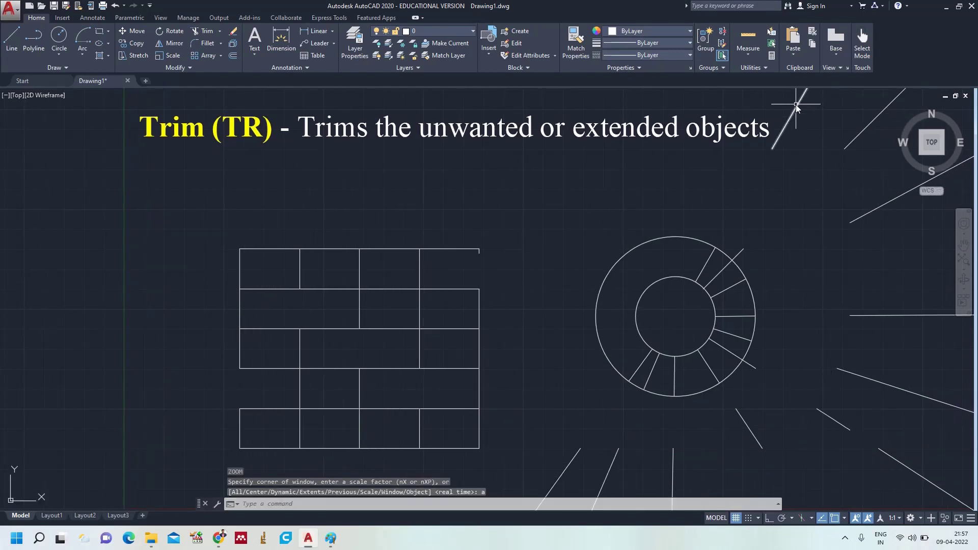
left_click(855, 139)
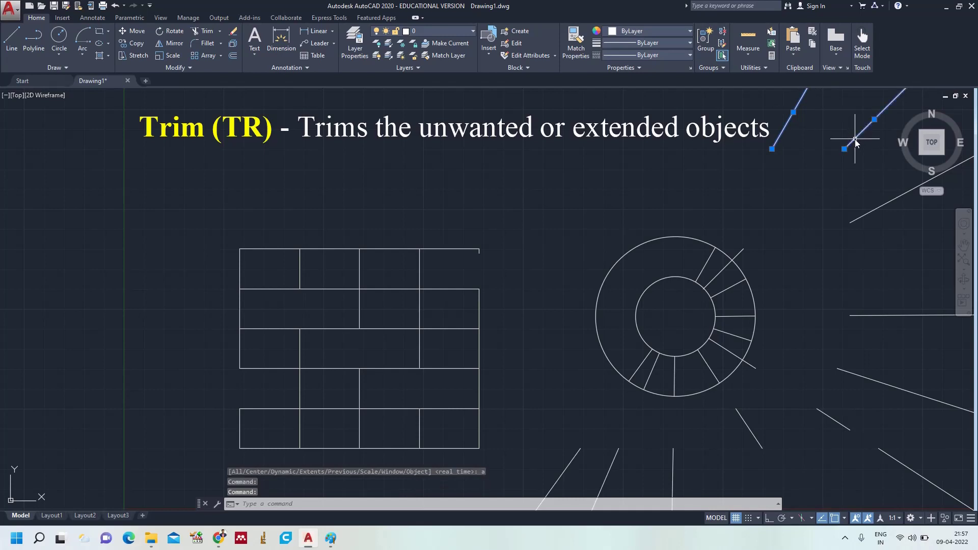
left_click(879, 210)
left_click(875, 316)
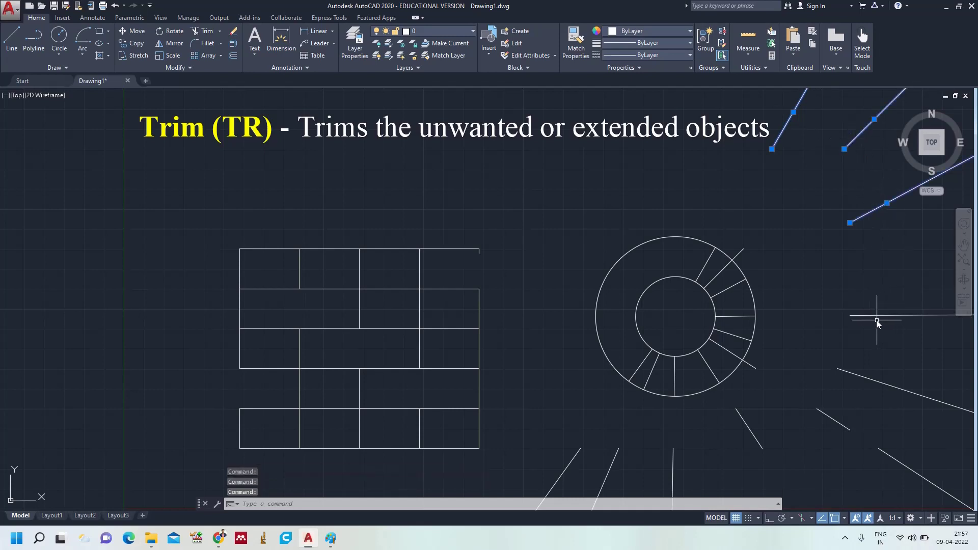
left_click(855, 374)
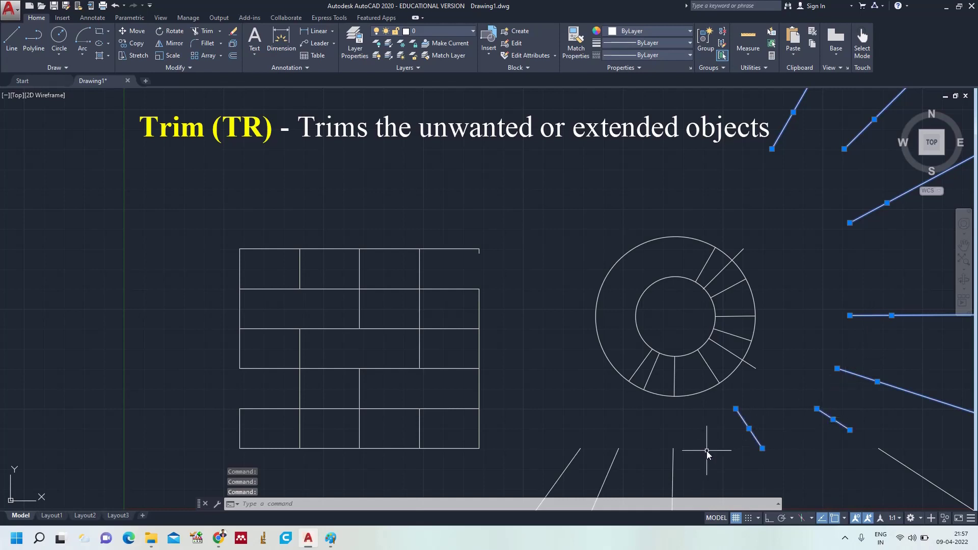
left_click(611, 465)
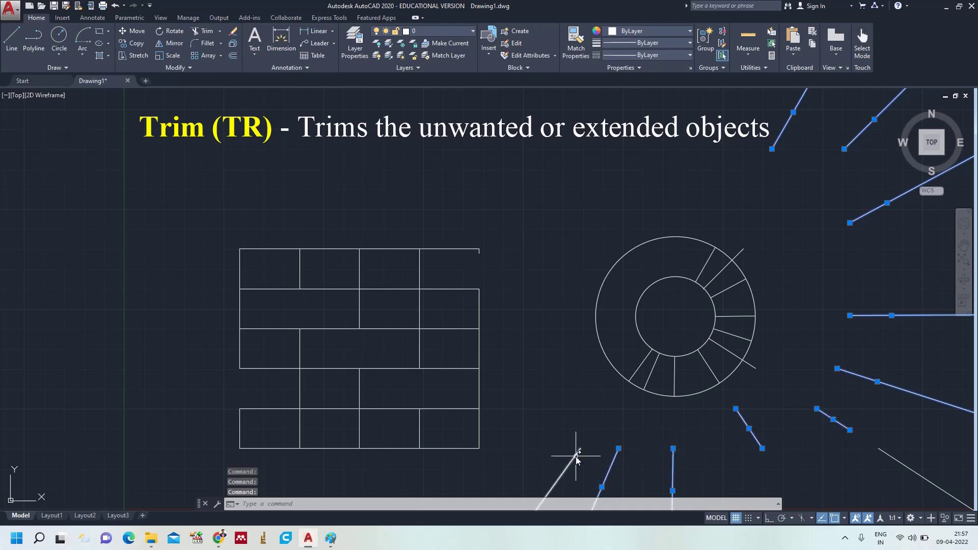
key("Delete")
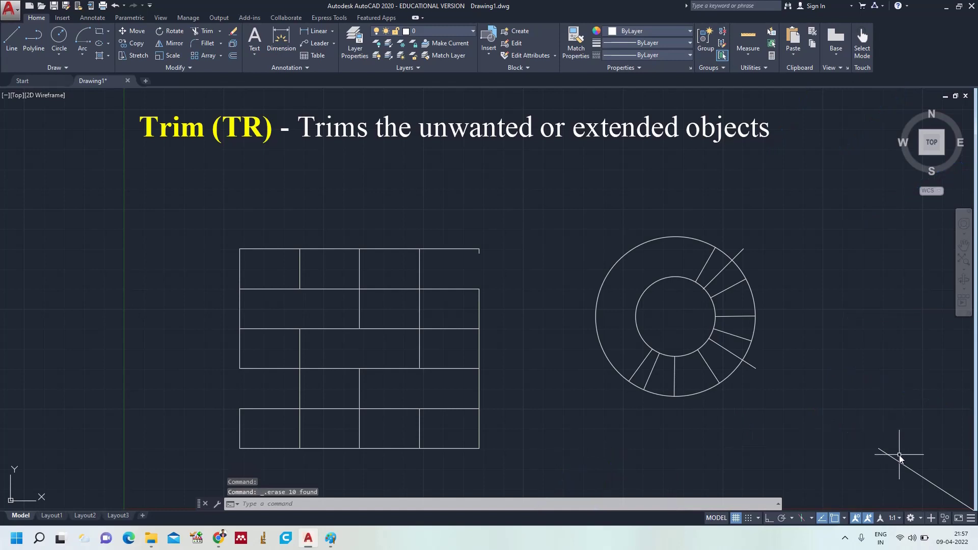
left_click(895, 458)
key("Delete")
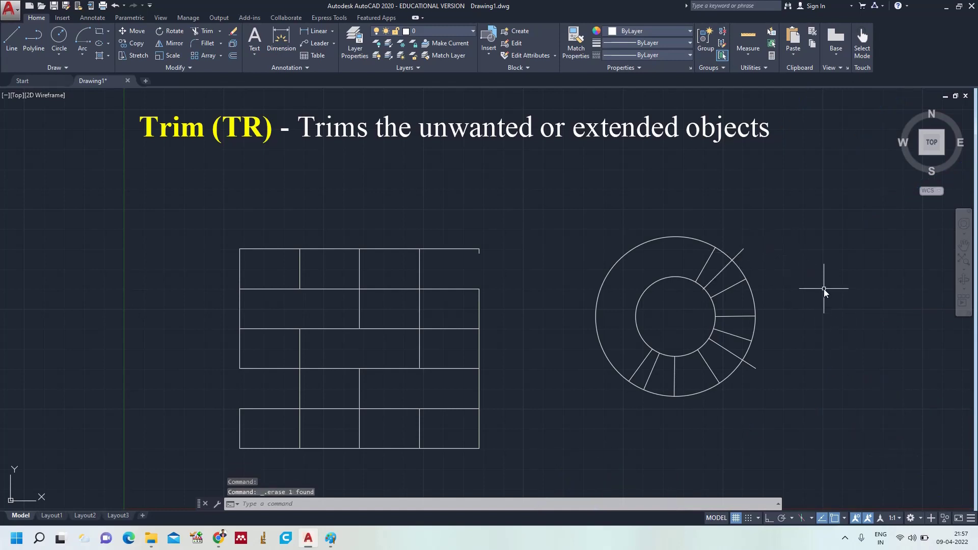
type("TR")
Trim the spoke end sticking past the outer circle's lower right
key("Return")
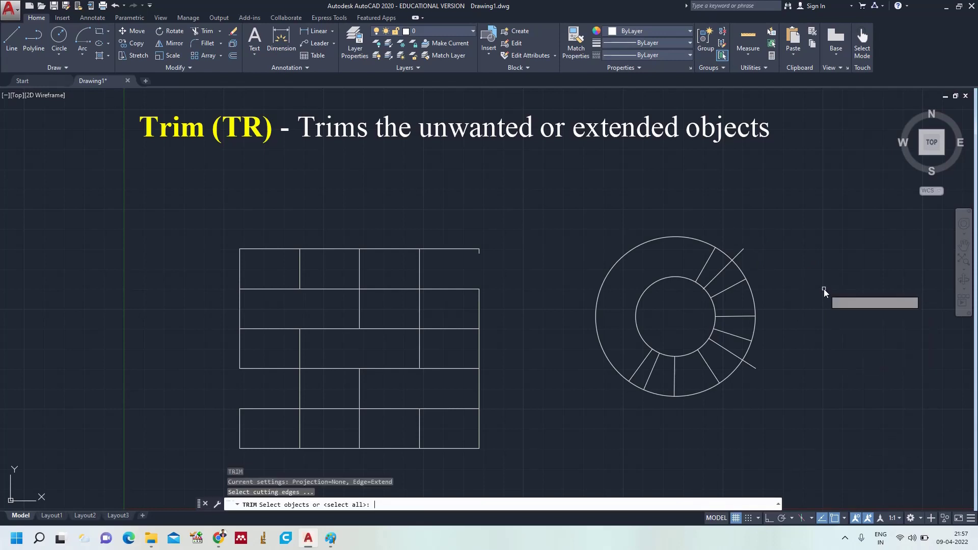
left_click(753, 366)
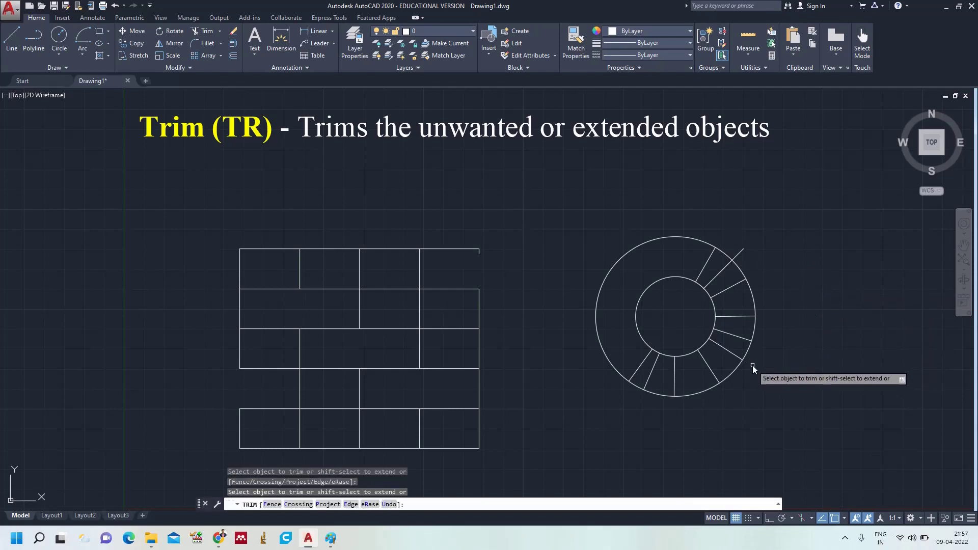
key("Escape")
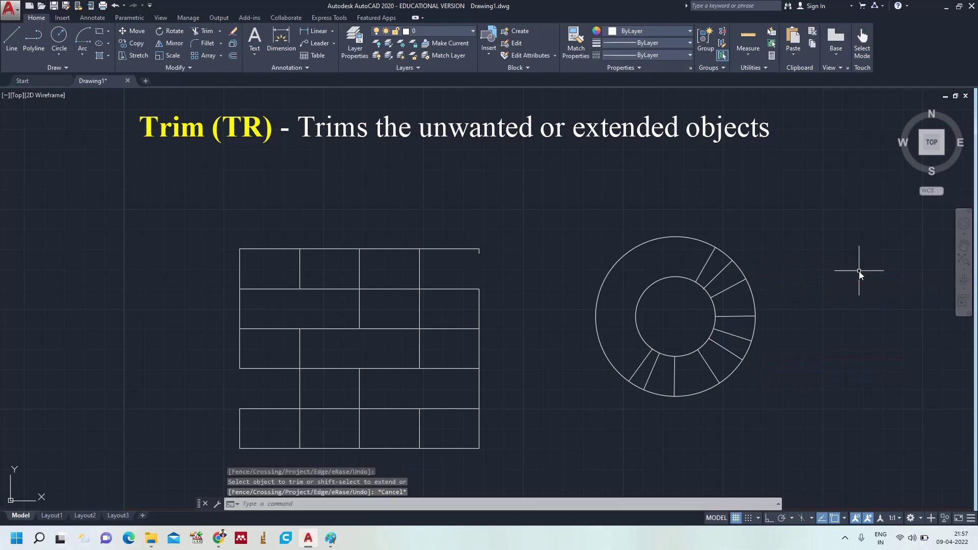
Zoom All to view the finished ring
type("z")
key("Return")
type("a")
key("Return")
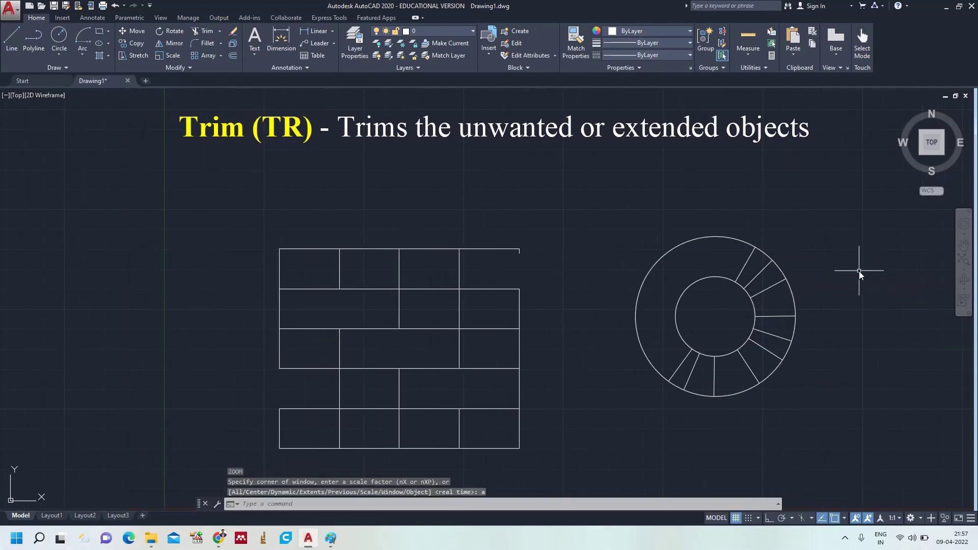